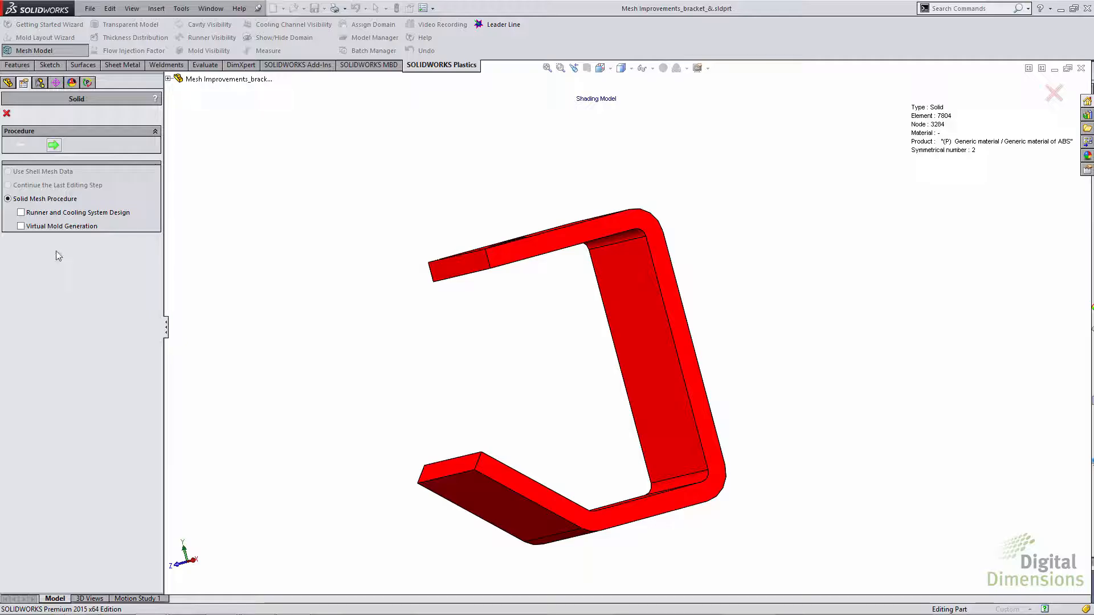
Step: Start a solid mesh procedure with runner and cooling system design, reusing the previous meshing parameters and keeping the existing runner channels
{"action": "left_click", "coordinate": [22, 212]}
{"action": "left_click", "coordinate": [61, 148]}
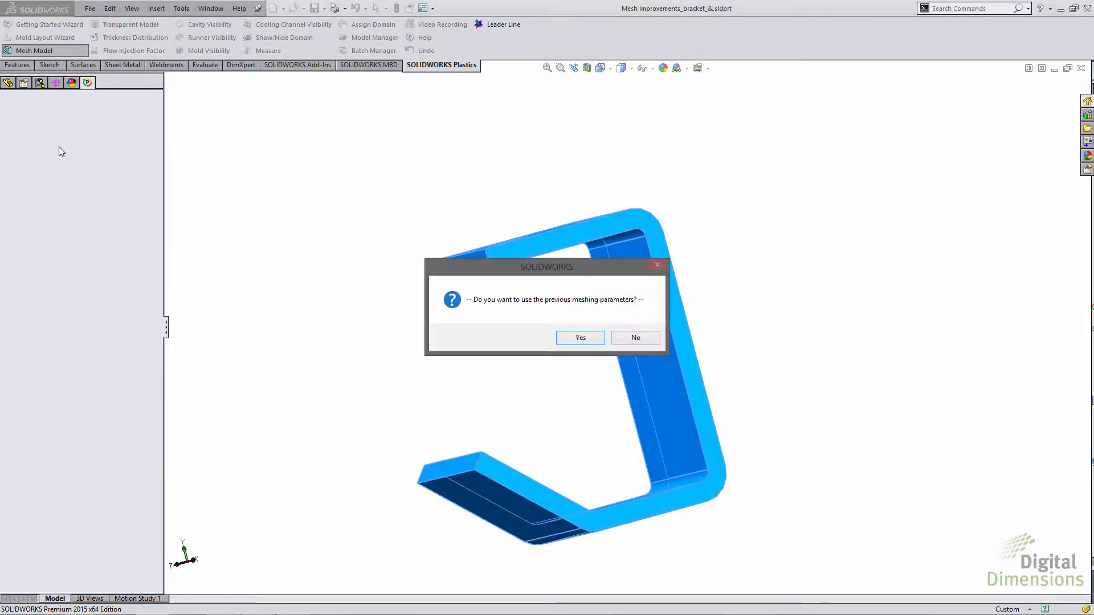
{"action": "left_click", "coordinate": [566, 340]}
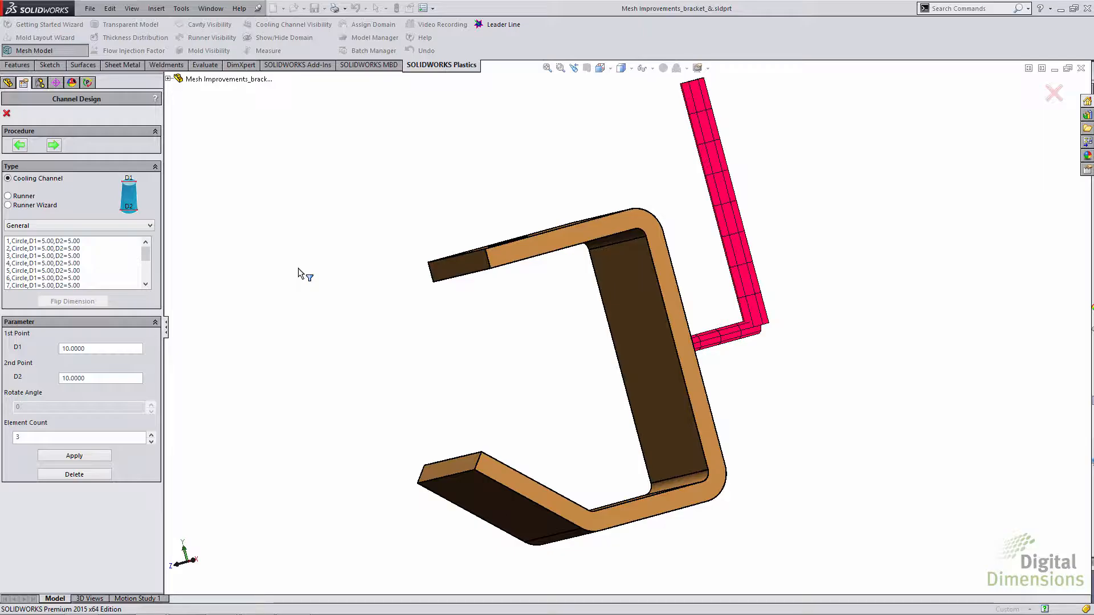
{"action": "left_click", "coordinate": [51, 145]}
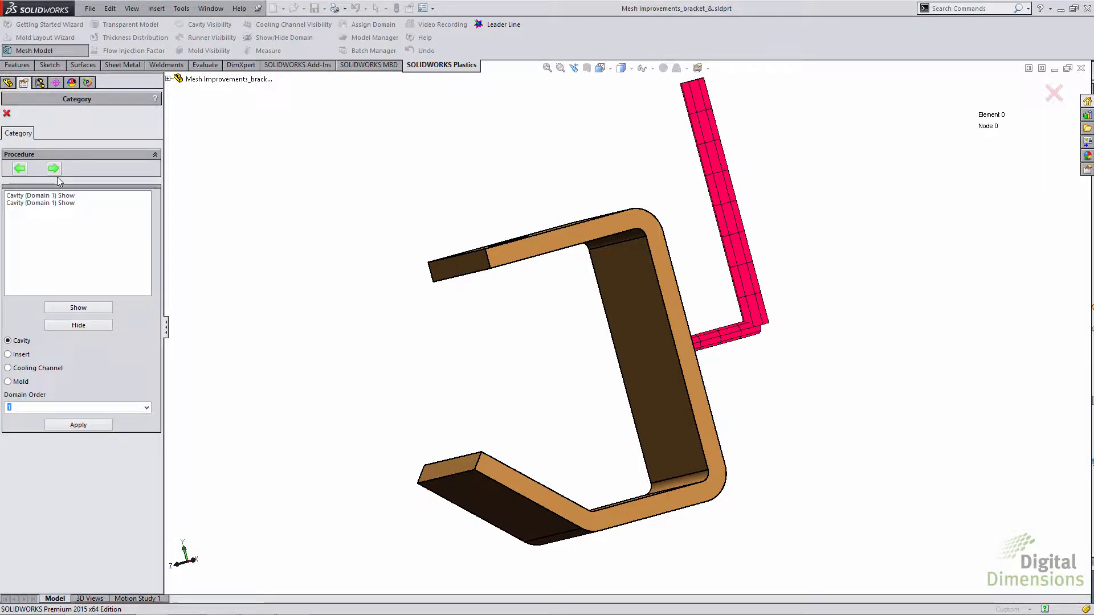
Step: Generate the cavity surface mesh with a triangle size of 6.7466 and no local refinement, and accept its summary
{"action": "left_click", "coordinate": [53, 170]}
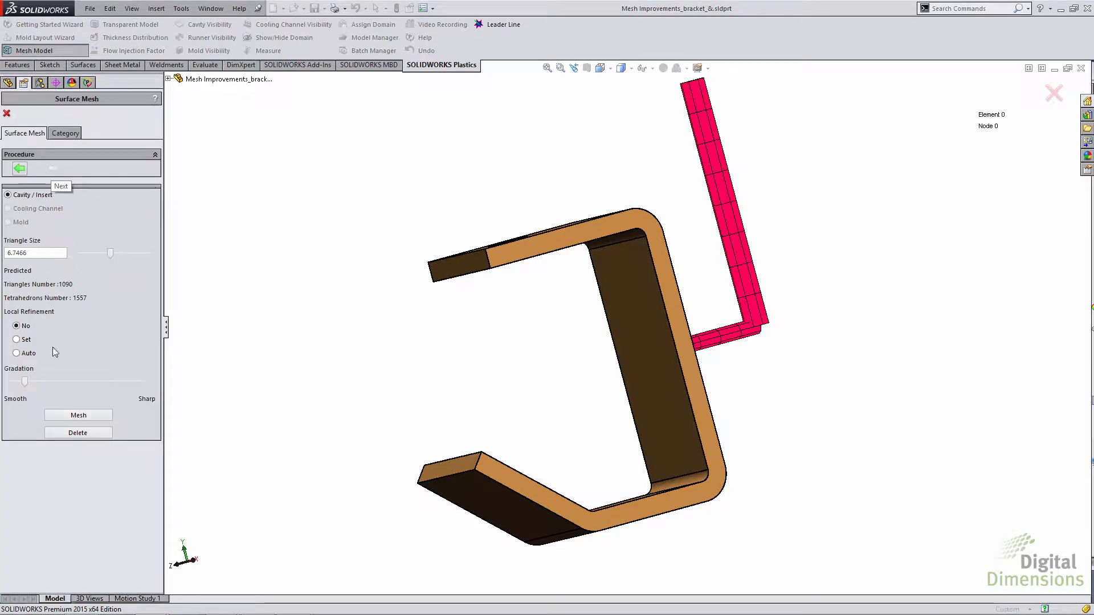
{"action": "left_click", "coordinate": [79, 415]}
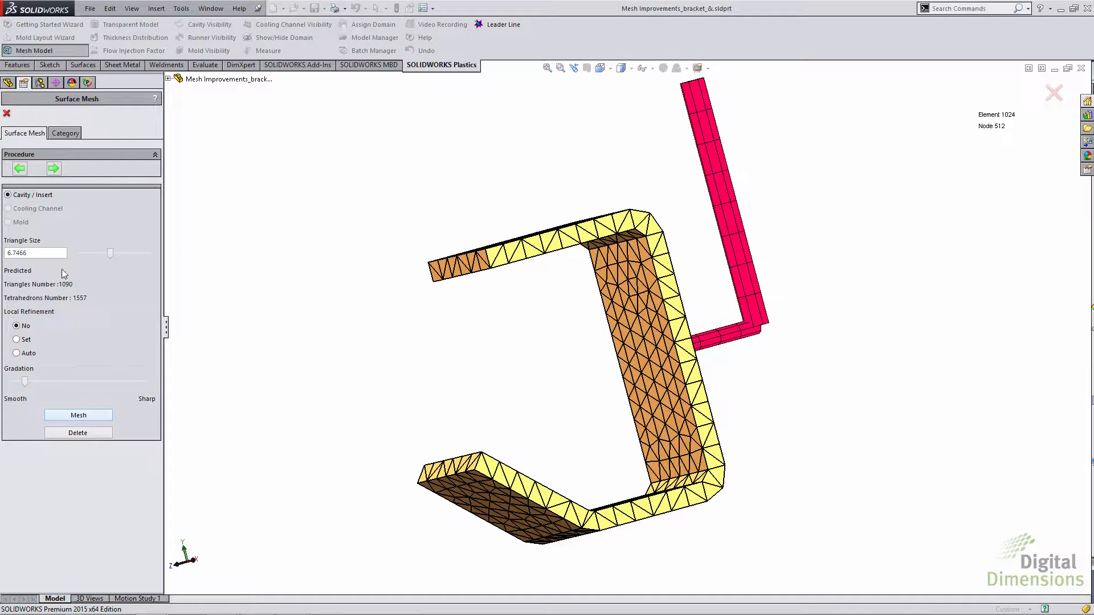
{"action": "left_click", "coordinate": [53, 169]}
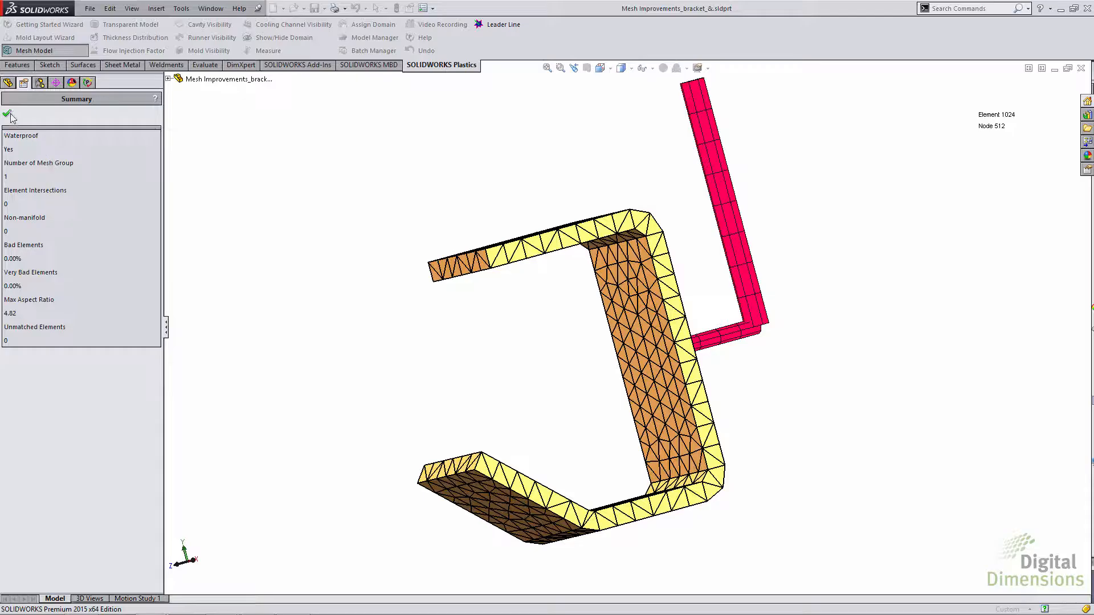
{"action": "left_click", "coordinate": [7, 114]}
{"action": "left_click", "coordinate": [53, 168]}
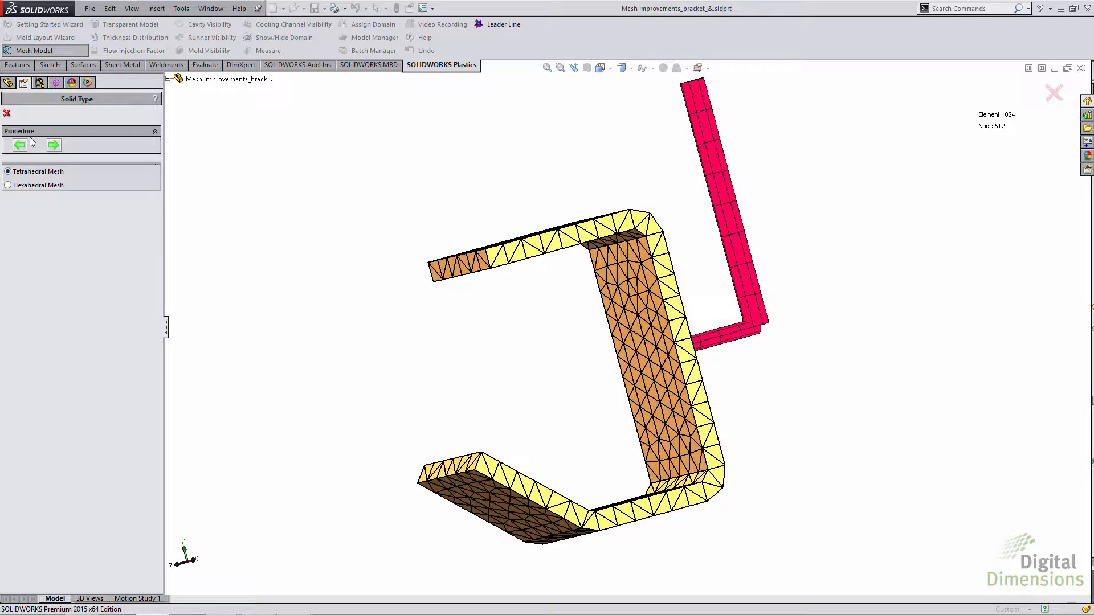
Step: Generate a hybrid tetrahedral mesh with advanced runner settings of ring count 3, ring cut count 10 and length ratio 1
{"action": "left_click", "coordinate": [53, 145]}
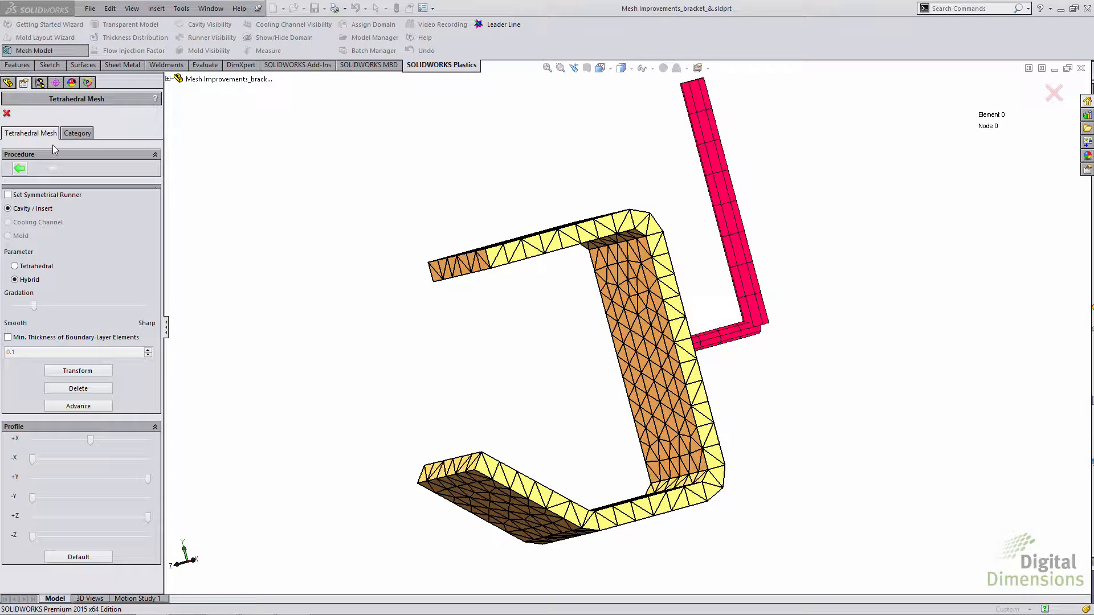
{"action": "left_click", "coordinate": [79, 407]}
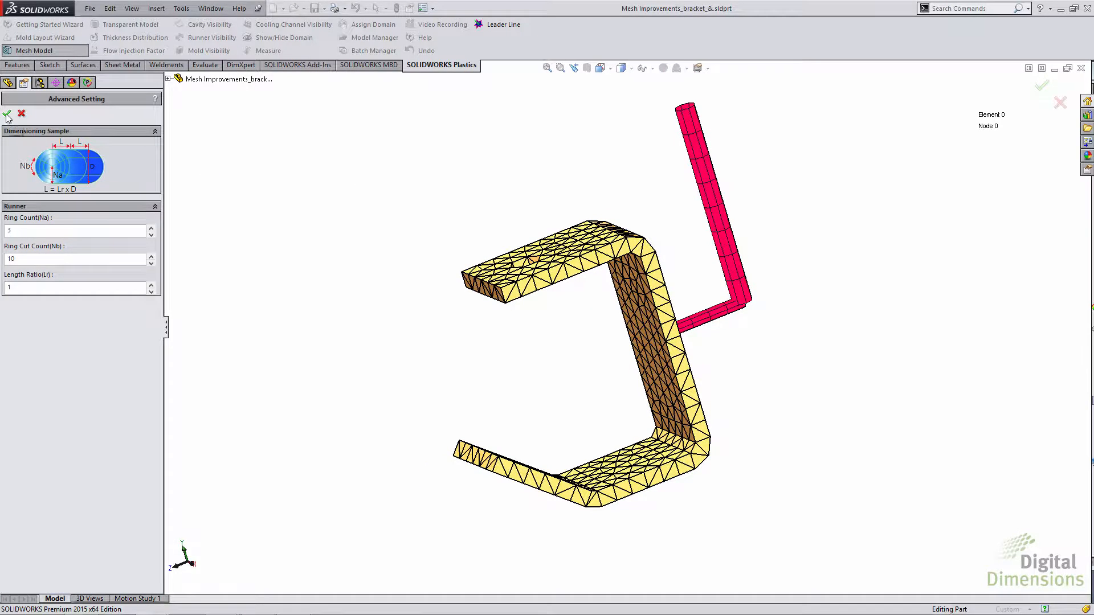
{"action": "left_click", "coordinate": [6, 114]}
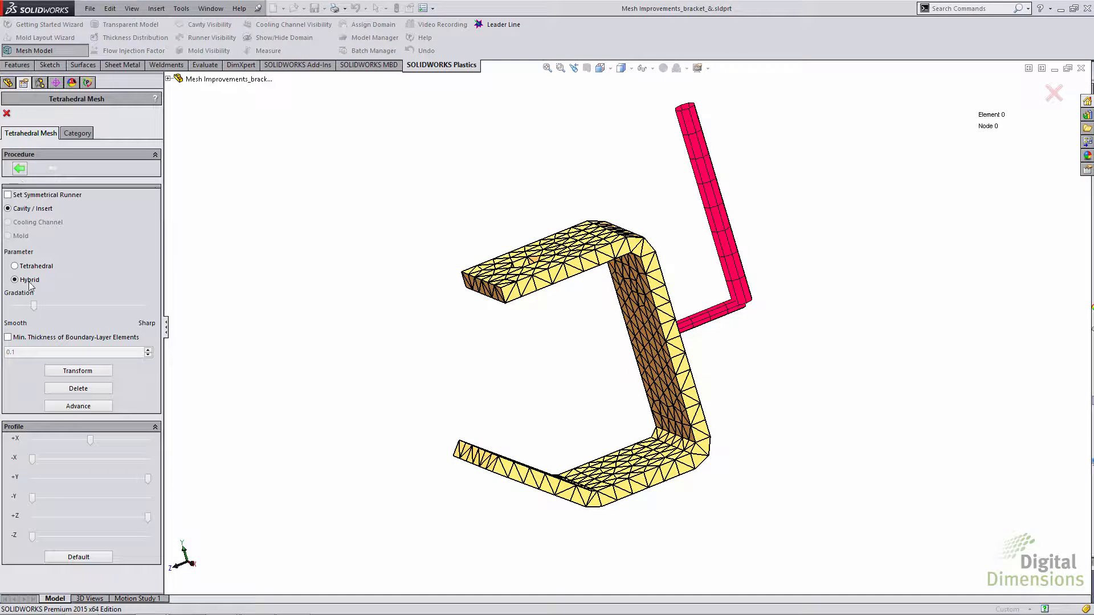
{"action": "left_click", "coordinate": [63, 372]}
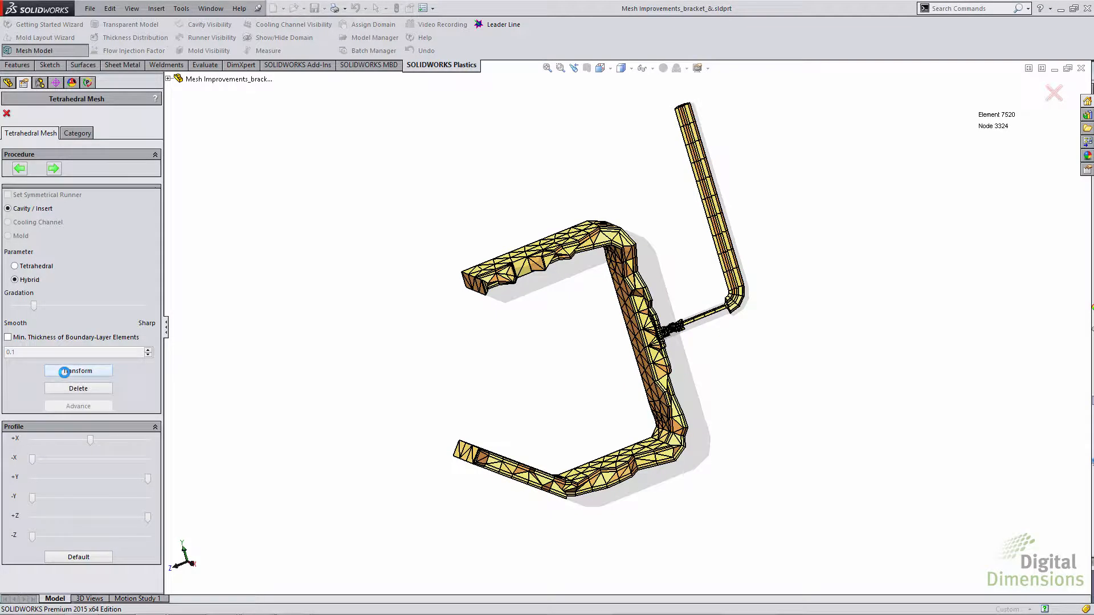
Step: Adjust the +X profile cut through the hybrid mesh and examine the ring elements at the runner's free end
{"action": "left_click_drag", "start_coordinate": [91, 439], "coordinate": [113, 441]}
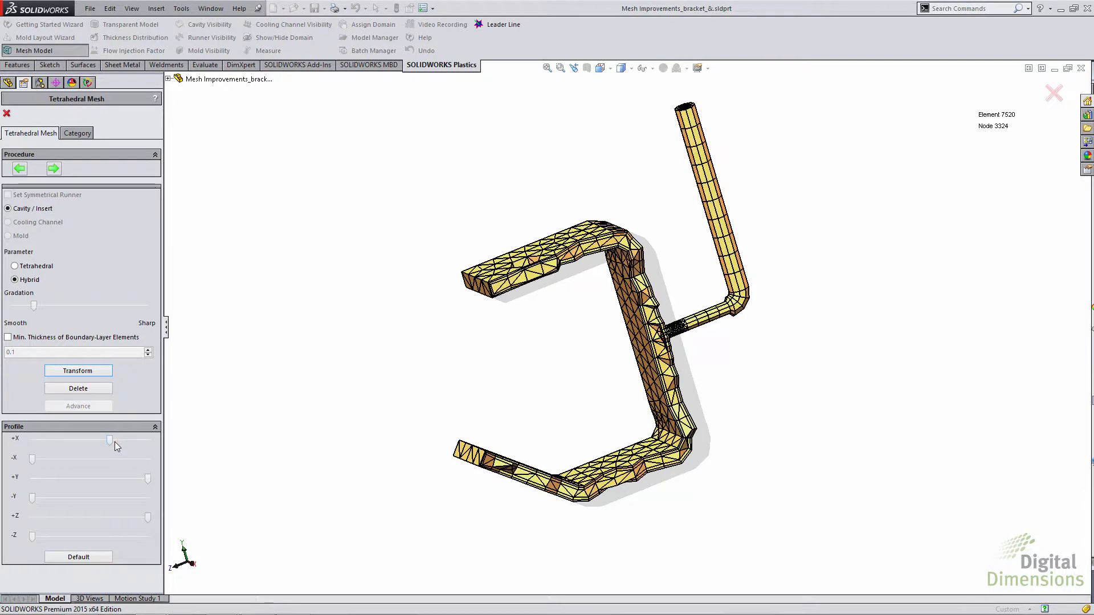
{"action": "middle_click_drag", "start_coordinate": [663, 257], "coordinate": [708, 240]}
{"action": "scroll", "coordinate": [705, 111], "scroll_direction": "down", "scroll_amount": 5}
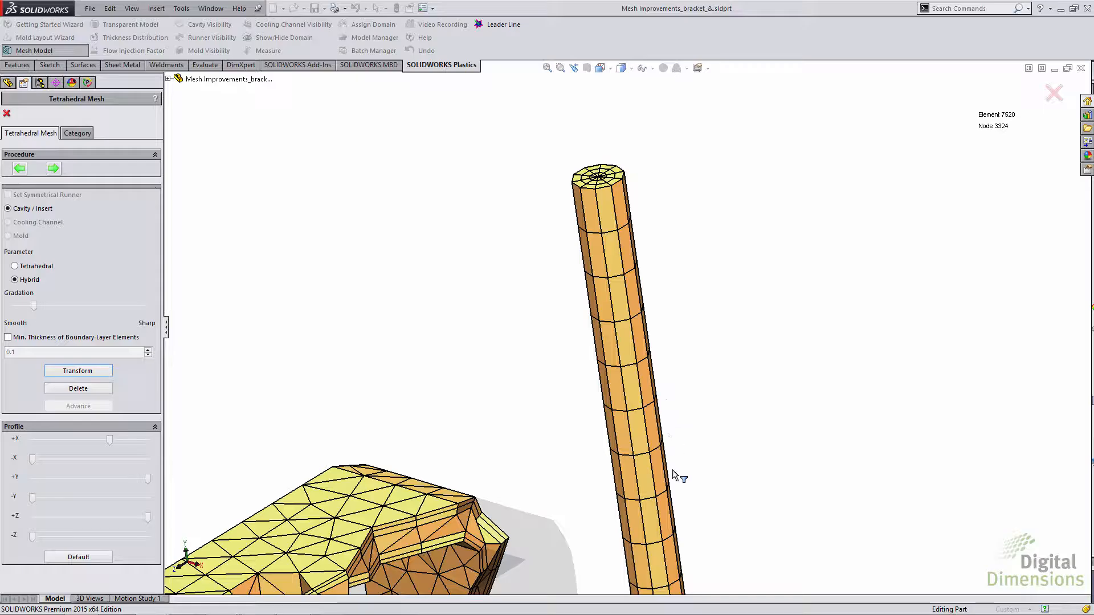
{"action": "scroll", "coordinate": [661, 467], "scroll_direction": "up", "scroll_amount": 2}
{"action": "scroll", "coordinate": [661, 467], "scroll_direction": "up", "scroll_amount": 1}
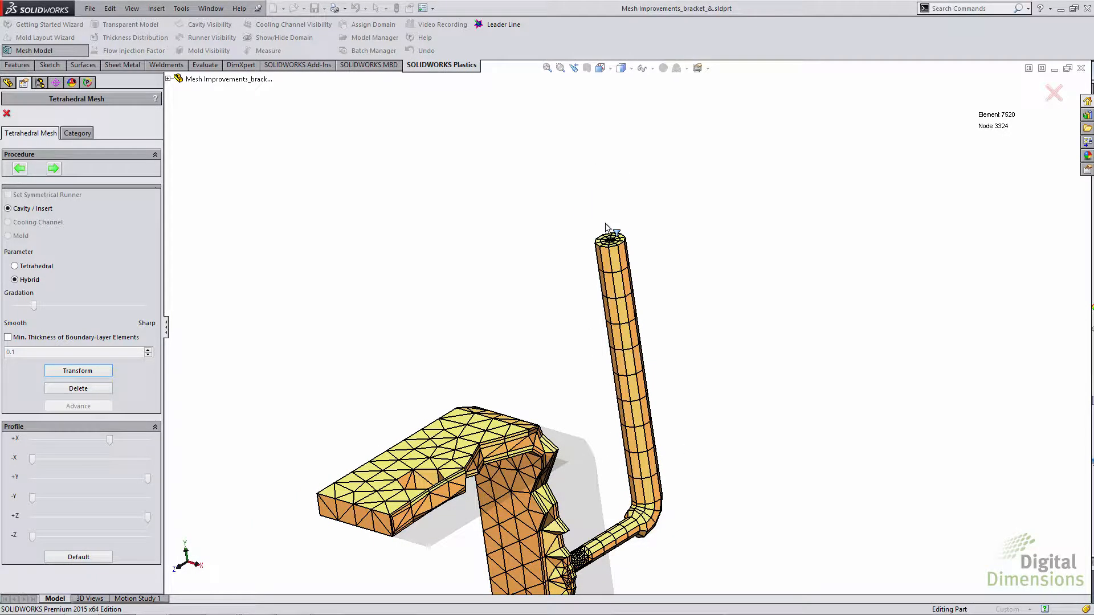
{"action": "scroll", "coordinate": [611, 238], "scroll_direction": "down", "scroll_amount": 2}
{"action": "scroll", "coordinate": [611, 238], "scroll_direction": "down", "scroll_amount": 1}
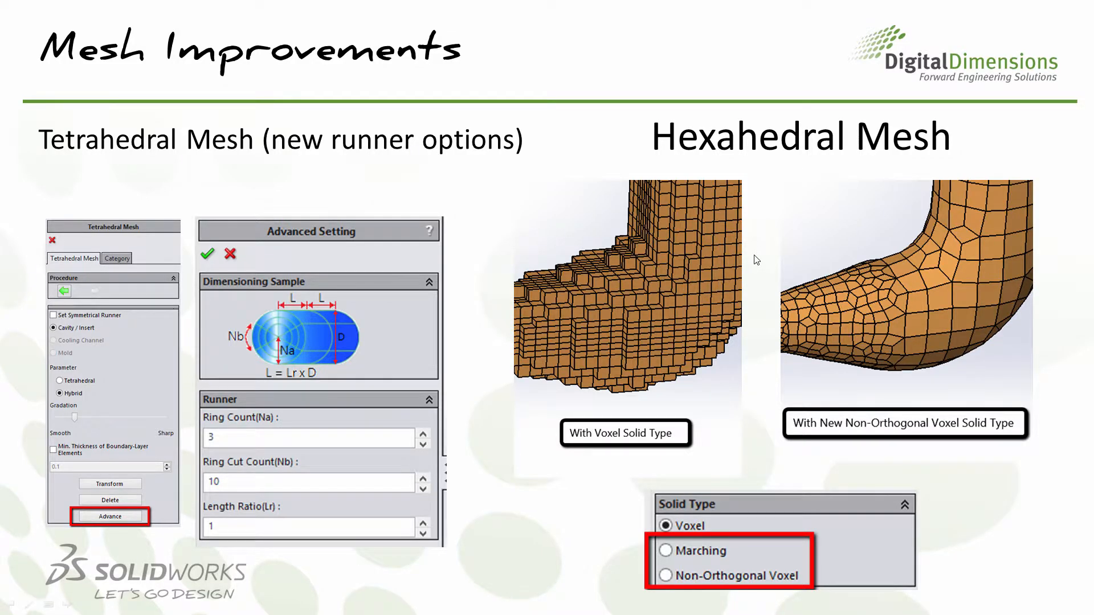
Step: Switch back to SOLIDWORKS, return to the solid type choice and select the hexahedral mesh
{"action": "key", "text": "alt+Tab"}
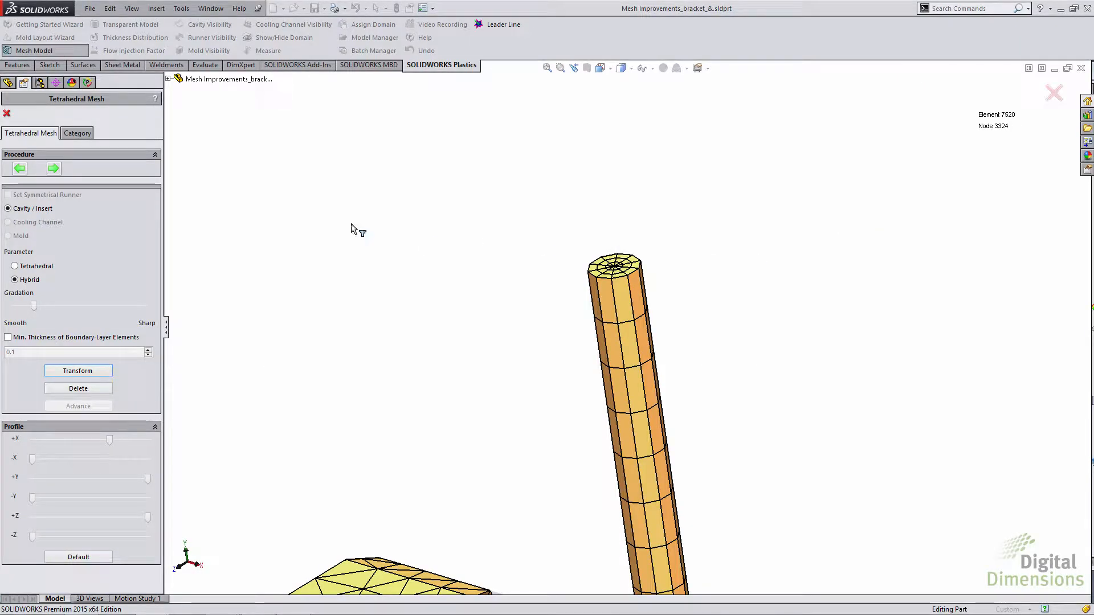
{"action": "left_click", "coordinate": [19, 168]}
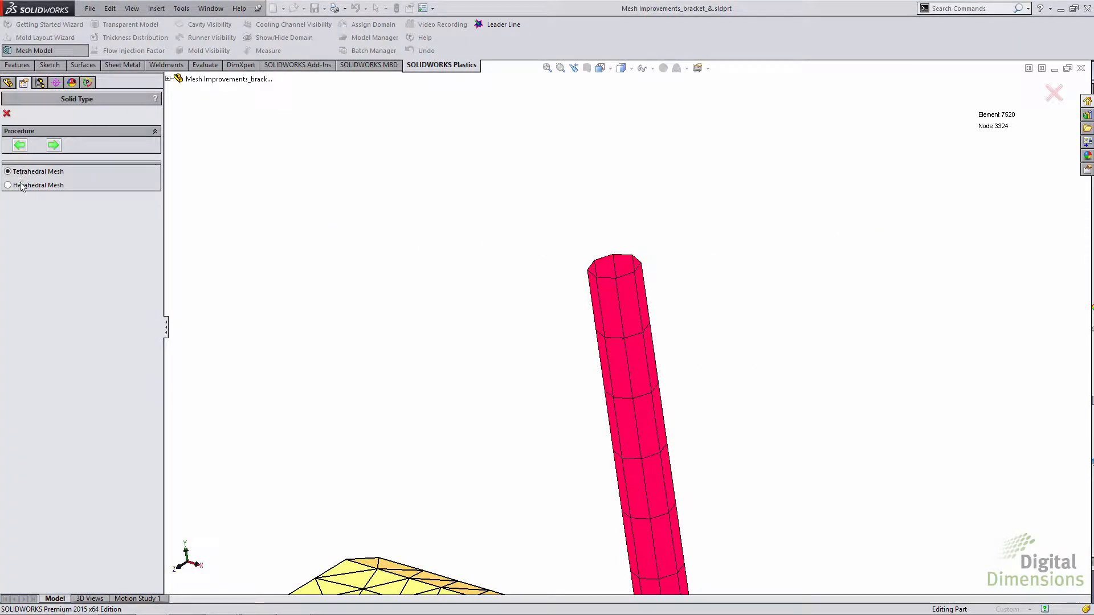
{"action": "left_click", "coordinate": [8, 185]}
{"action": "left_click", "coordinate": [54, 145]}
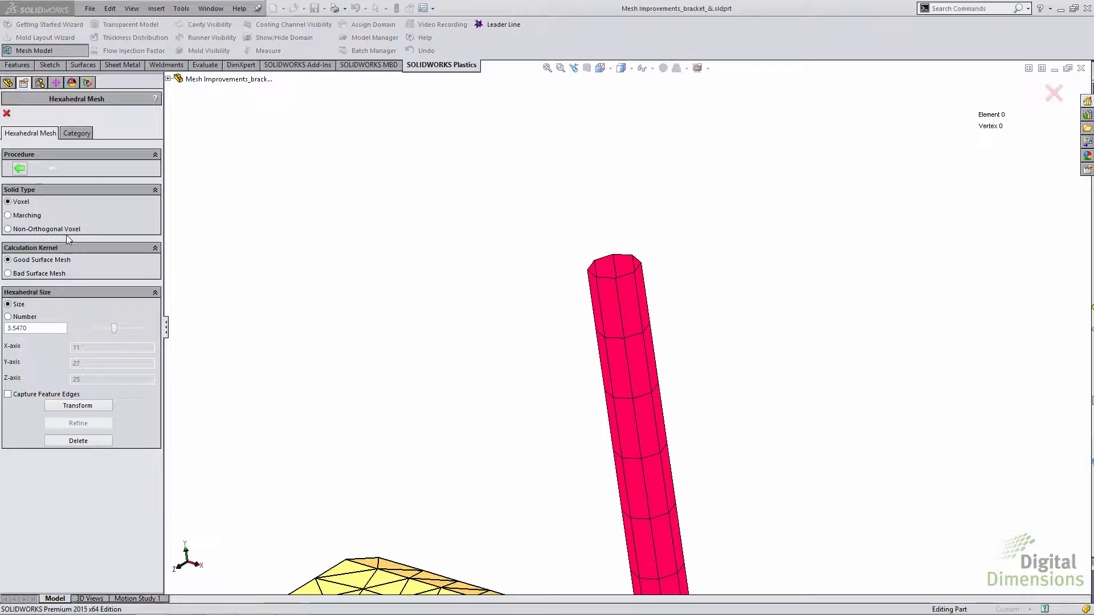
Step: Generate a Voxel hexahedral mesh with size 3.5470 and examine it at the runner bend and bracket corner
{"action": "left_click", "coordinate": [78, 405]}
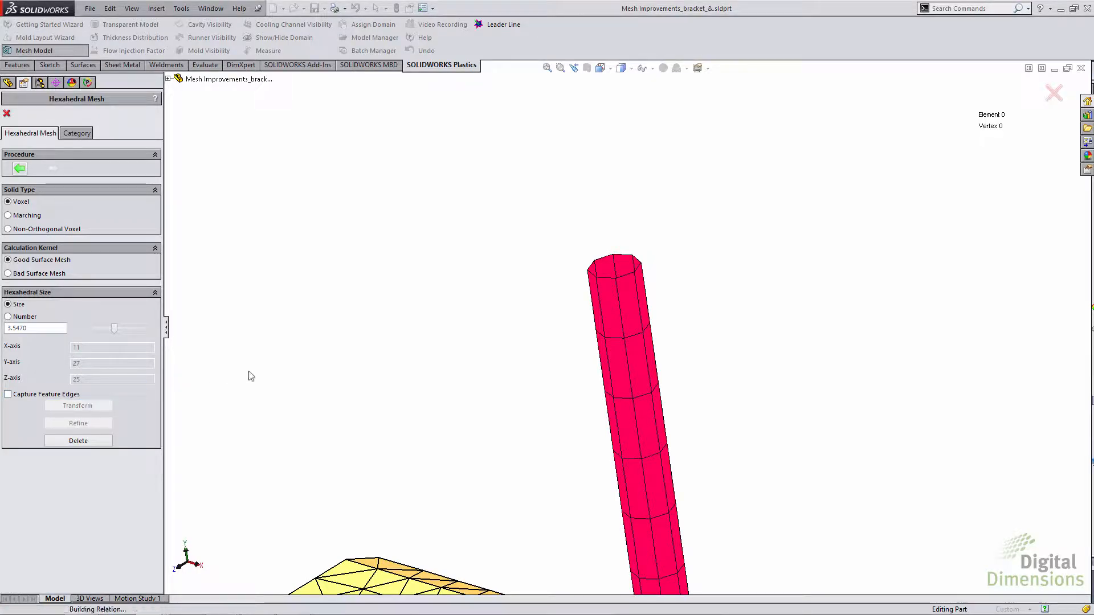
{"action": "scroll", "coordinate": [317, 389], "scroll_direction": "up", "scroll_amount": 7}
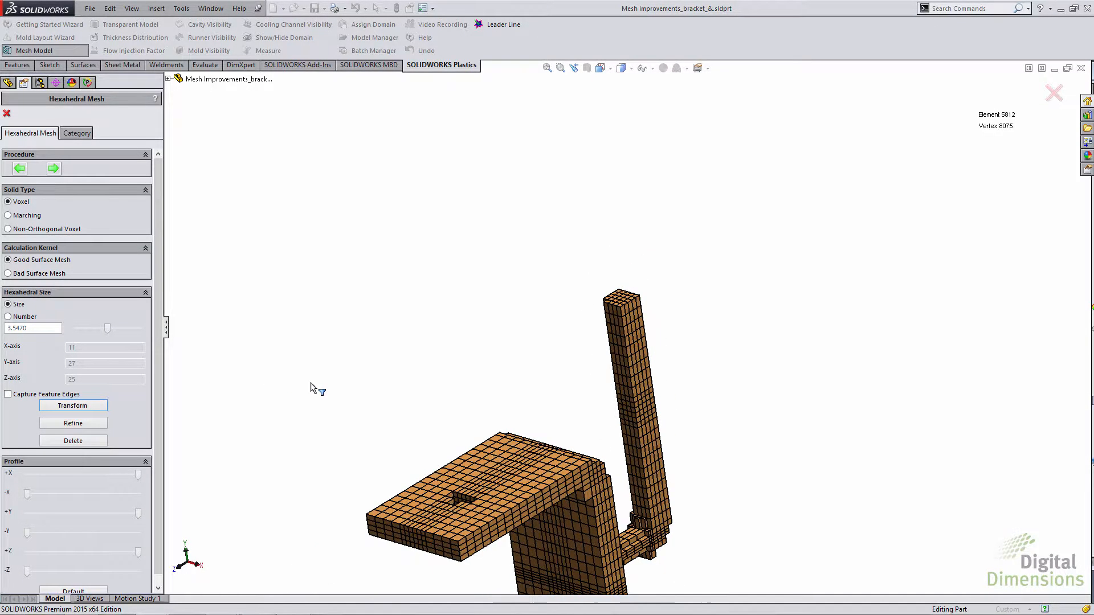
{"action": "scroll", "coordinate": [541, 441], "scroll_direction": "down", "scroll_amount": 4}
{"action": "middle_click_drag", "start_coordinate": [634, 448], "coordinate": [725, 420]}
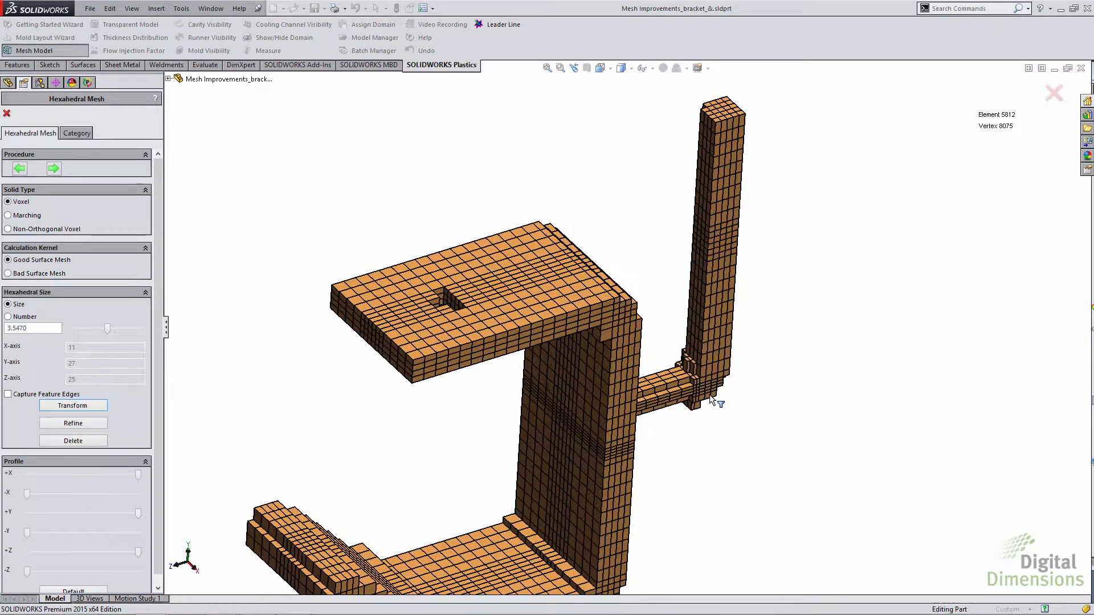
{"action": "scroll", "coordinate": [710, 400], "scroll_direction": "down", "scroll_amount": 5}
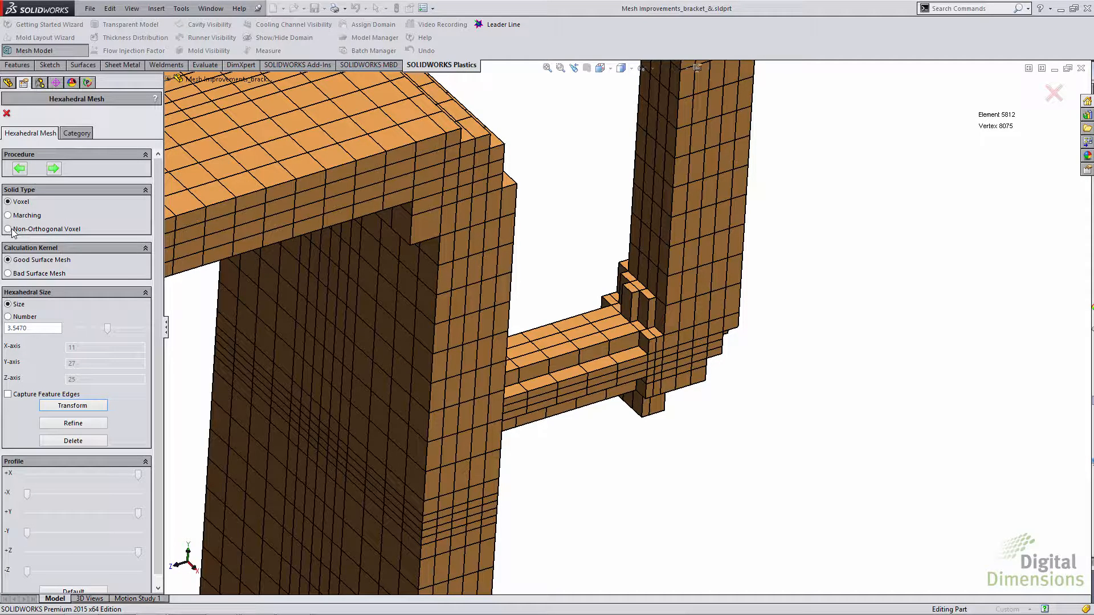
Step: Delete the voxel mesh, generate a Non-Orthogonal Voxel mesh instead, and examine it around the runner bend and bracket
{"action": "left_click", "coordinate": [76, 441]}
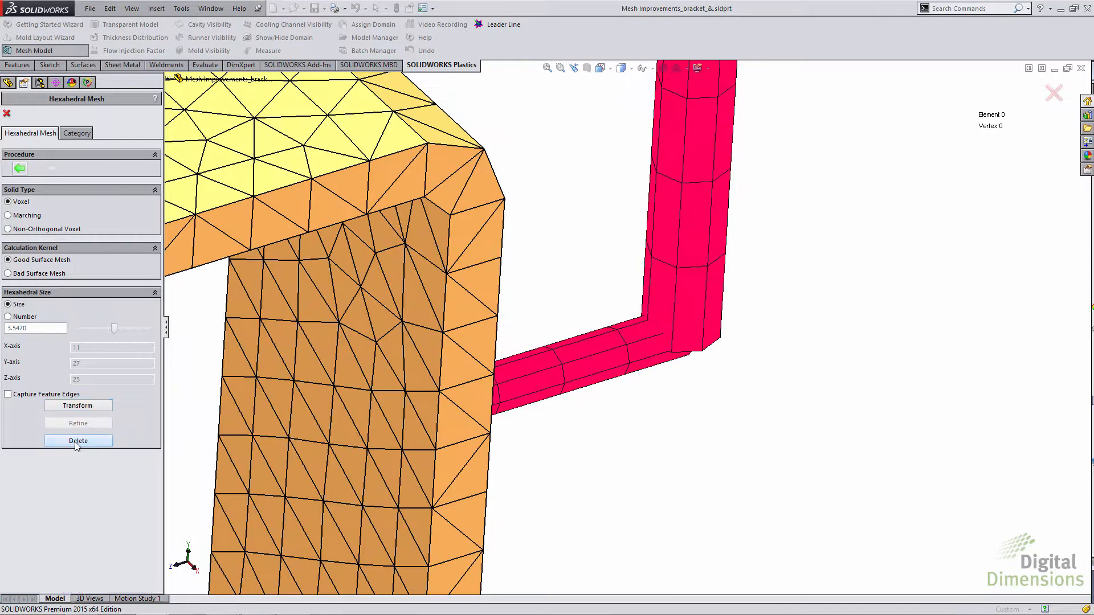
{"action": "left_click", "coordinate": [8, 229]}
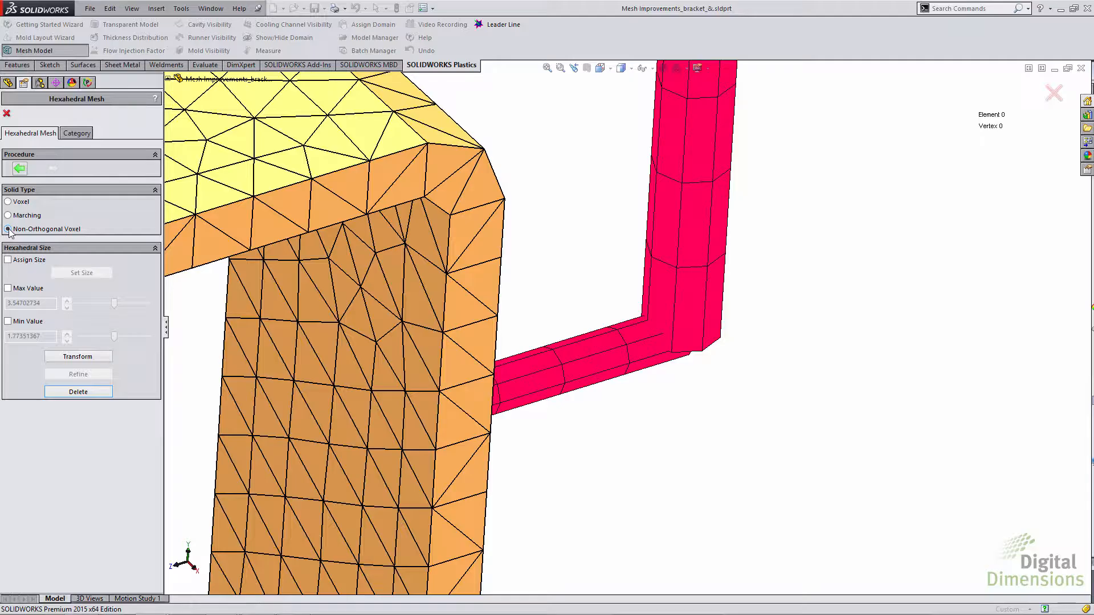
{"action": "left_click", "coordinate": [71, 356]}
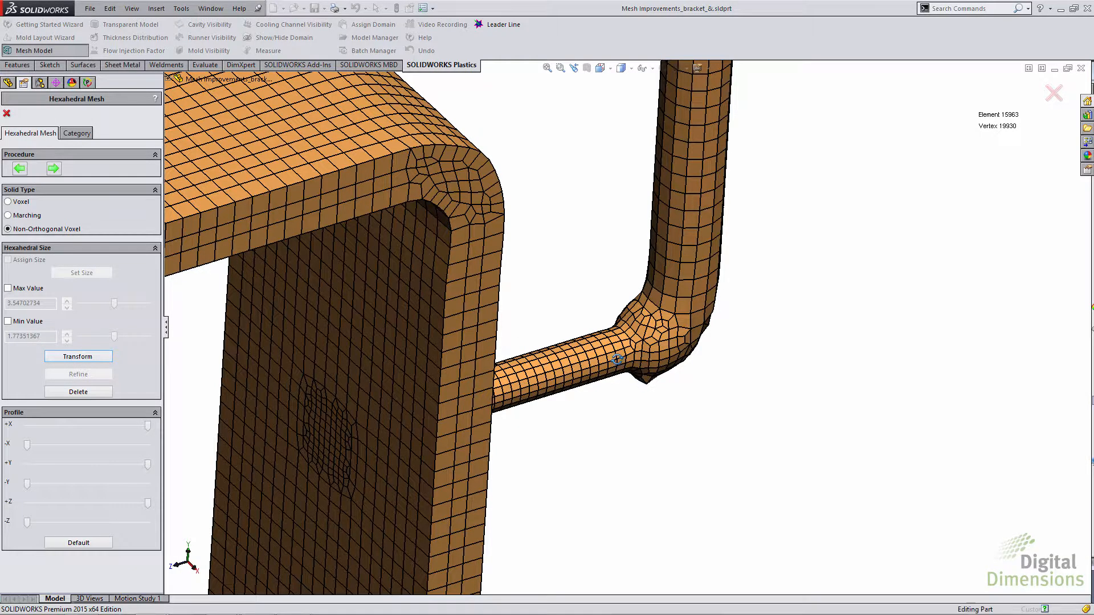
{"action": "middle_click_drag", "start_coordinate": [640, 381], "coordinate": [839, 503]}
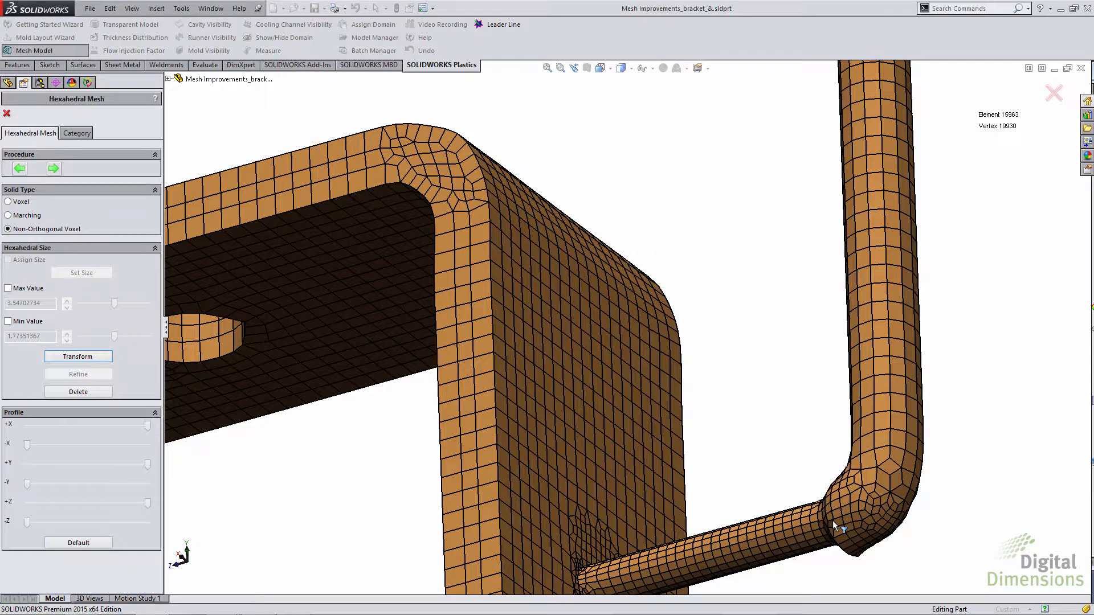
{"action": "scroll", "coordinate": [832, 522], "scroll_direction": "up", "scroll_amount": 2}
{"action": "scroll", "coordinate": [830, 521], "scroll_direction": "down", "scroll_amount": 3}
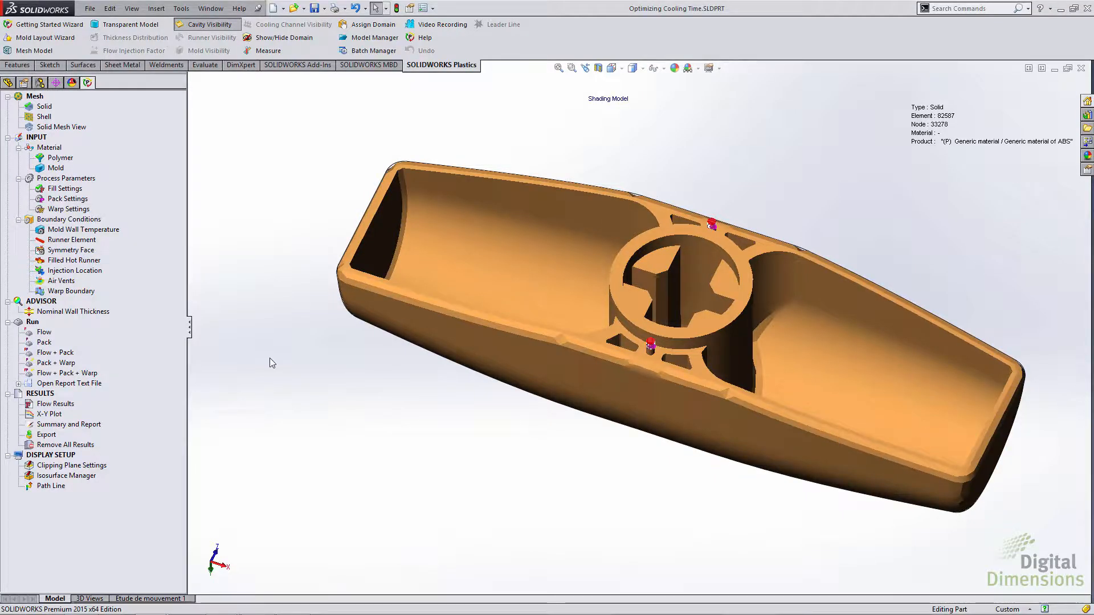
Step: Open the Nominal Wall Thickness advisor for the Optimizing Cooling Time part and set the nominal thickness to 1.7 mm
{"action": "right_click", "coordinate": [67, 311]}
{"action": "left_click", "coordinate": [84, 318]}
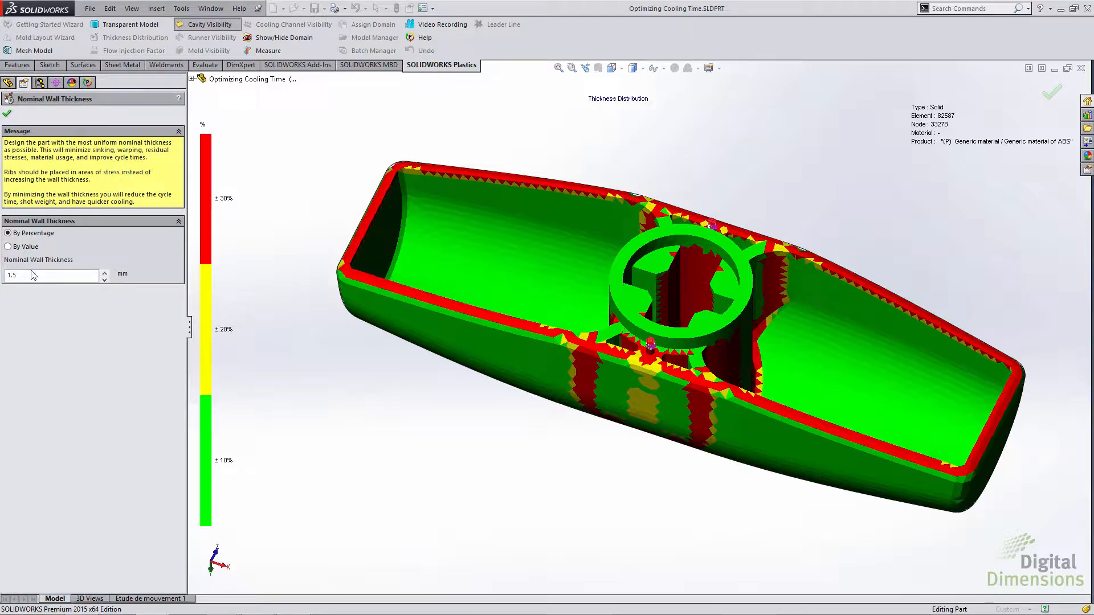
{"action": "left_click", "coordinate": [105, 273]}
{"action": "left_click", "coordinate": [104, 273]}
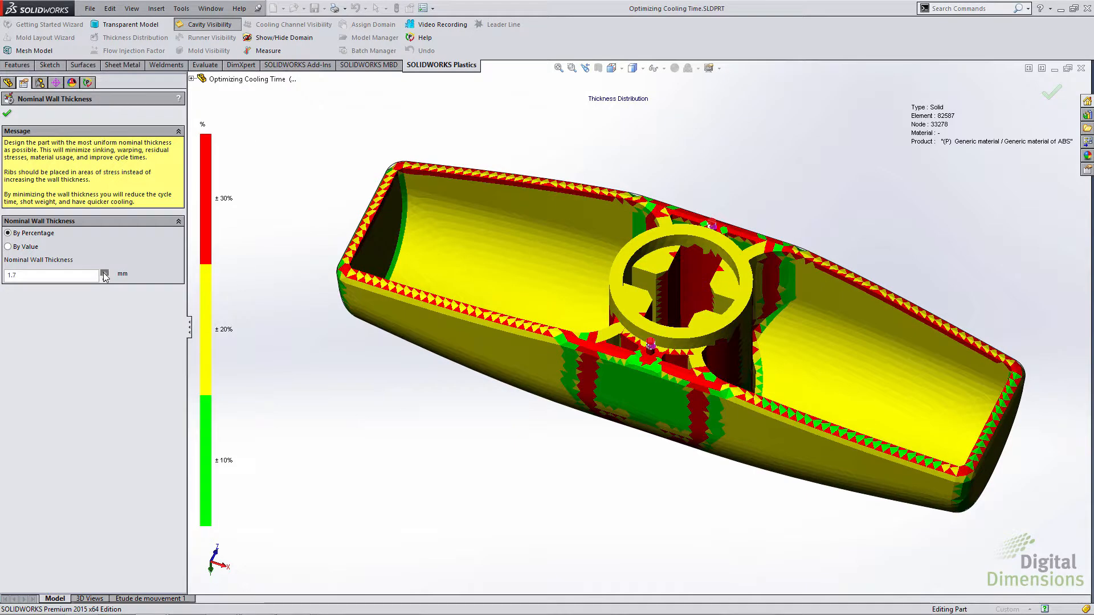
Step: Check the percentage thickness distribution at a nominal wall thickness of 1.3 mm, and return the value to 1.5 mm
{"action": "left_click", "coordinate": [105, 279]}
{"action": "left_click", "coordinate": [104, 280]}
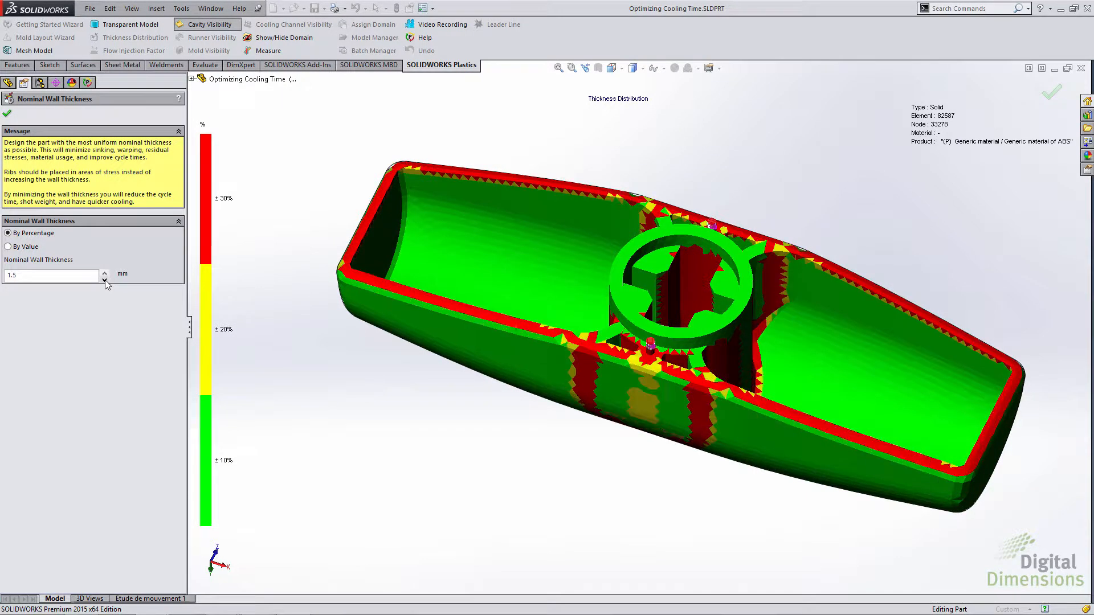
{"action": "left_click", "coordinate": [105, 280]}
{"action": "left_click", "coordinate": [105, 279]}
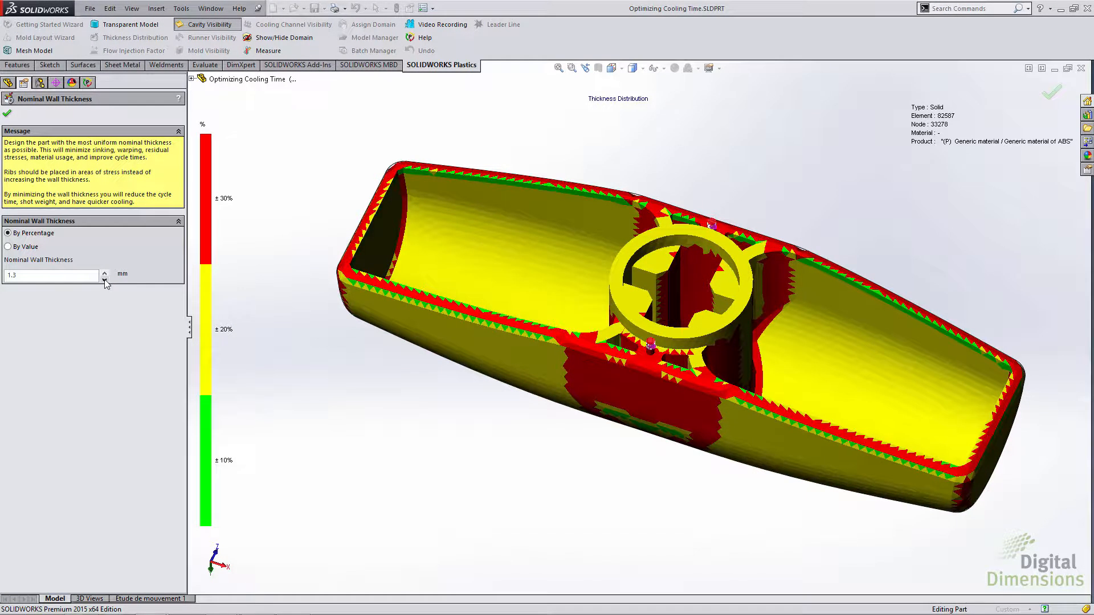
{"action": "left_click", "coordinate": [104, 273]}
{"action": "left_click", "coordinate": [104, 273]}
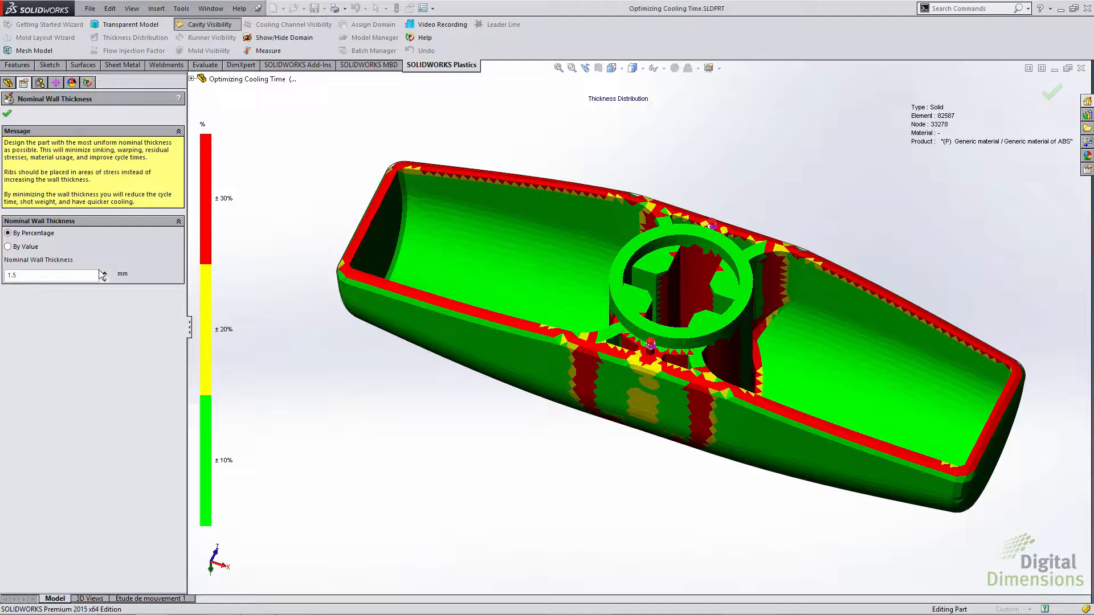
Step: Display the thickness distribution by value, switch it back to by percentage, and close the advisor
{"action": "left_click", "coordinate": [8, 246]}
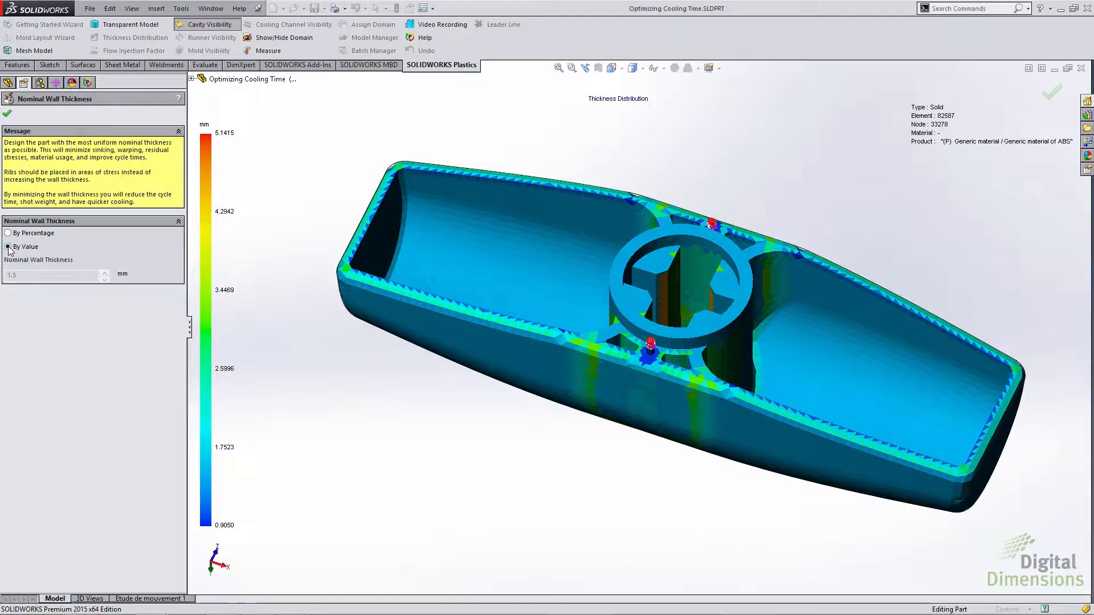
{"action": "left_click", "coordinate": [8, 233]}
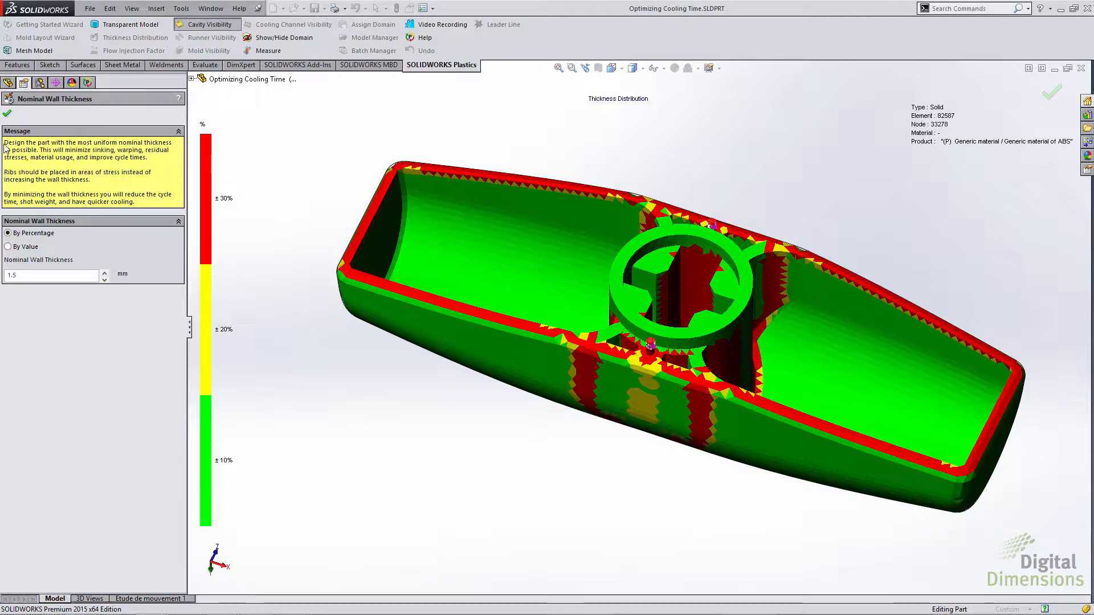
{"action": "left_click", "coordinate": [7, 113]}
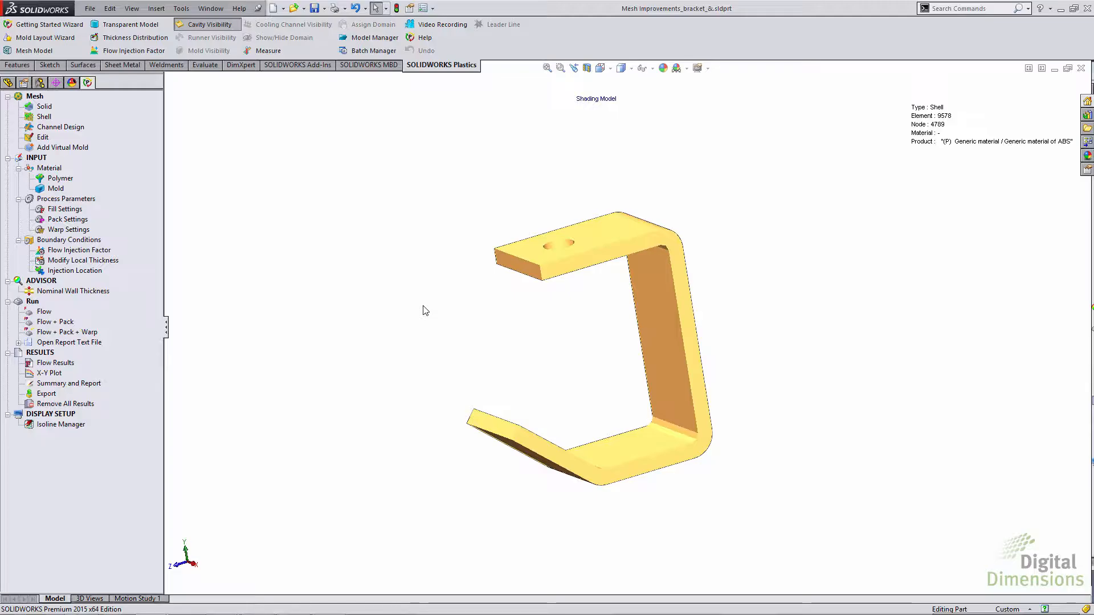
Step: Start a solid mesh of the bracket with Runner and Cooling System Design enabled, reusing the previous meshing parameters
{"action": "left_click", "coordinate": [45, 108]}
{"action": "left_click", "coordinate": [55, 121]}
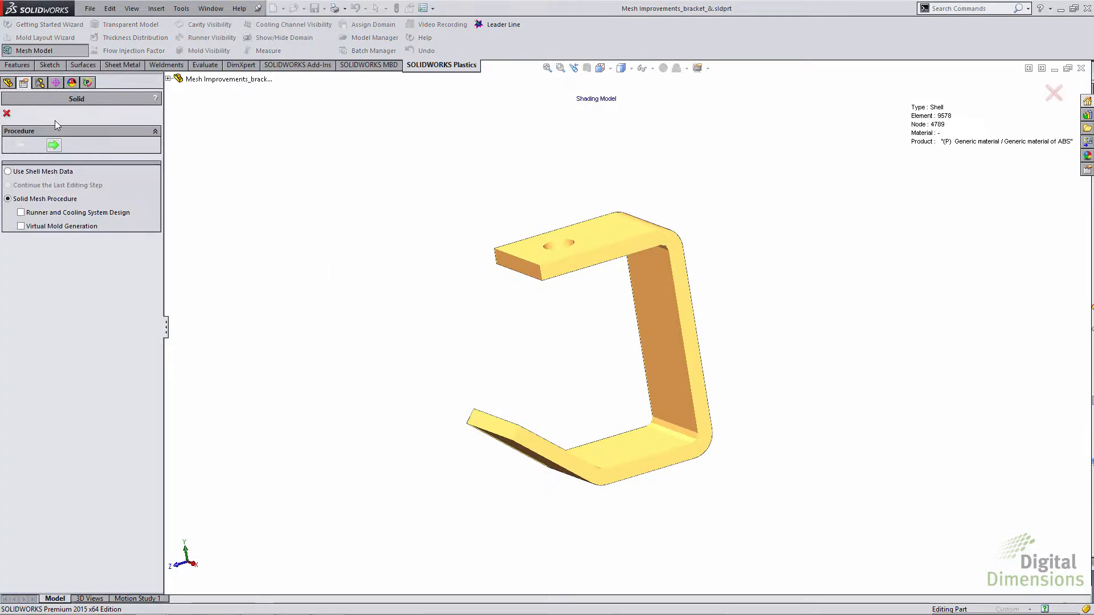
{"action": "left_click", "coordinate": [22, 214]}
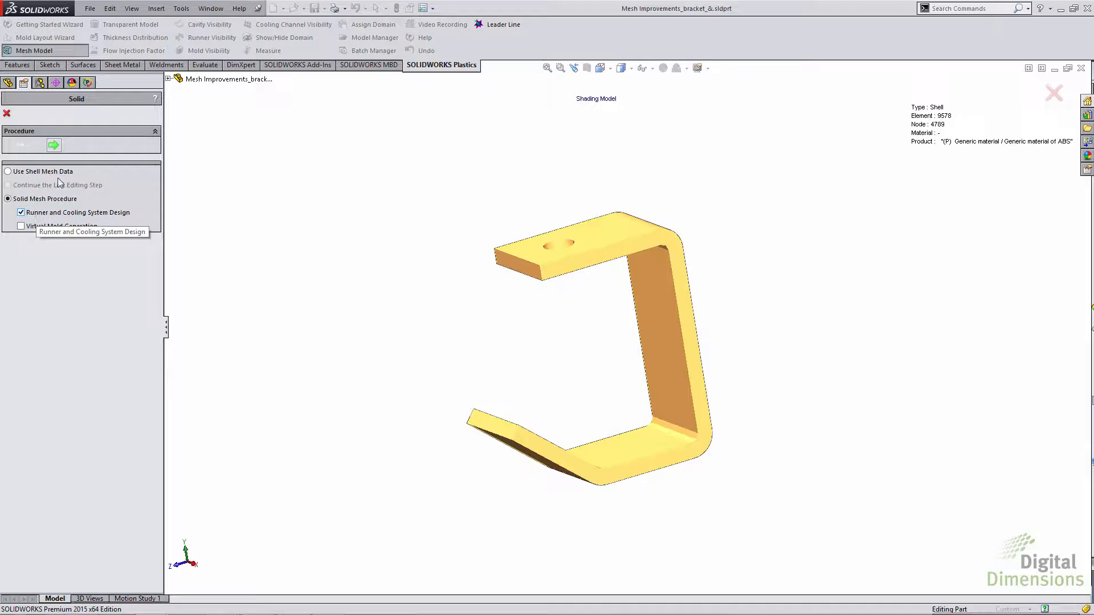
{"action": "left_click", "coordinate": [54, 144]}
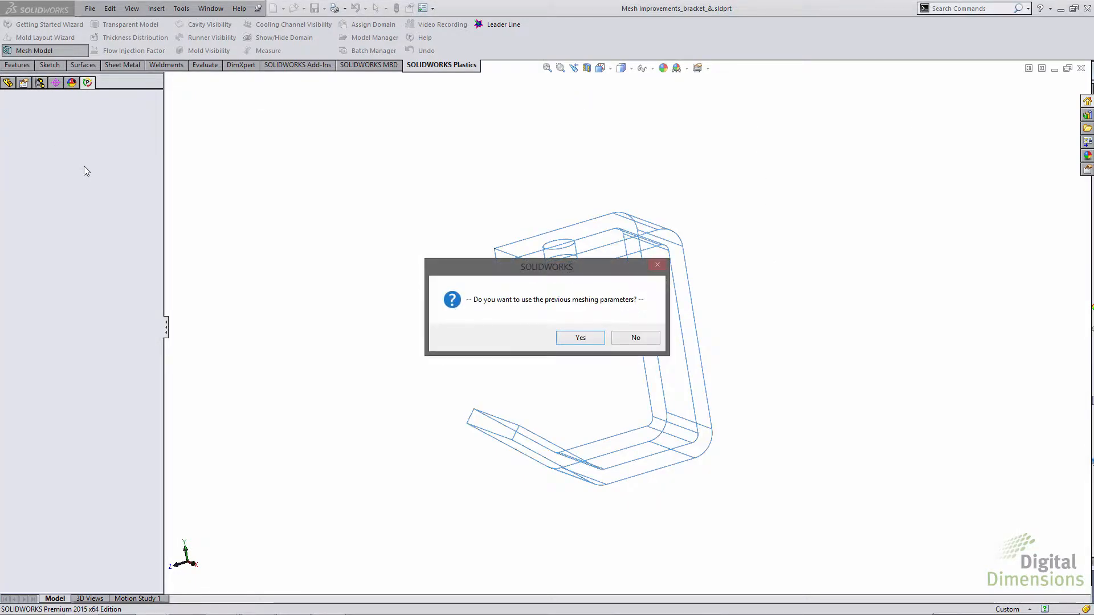
{"action": "left_click", "coordinate": [579, 338]}
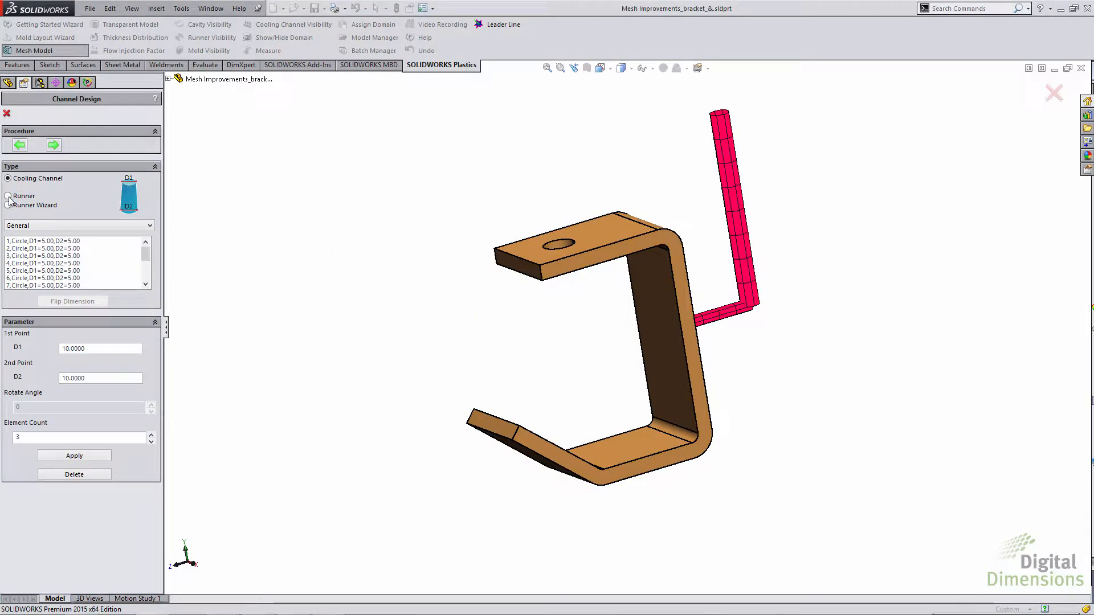
Step: Keep the existing channel design and generate the cavity surface mesh with triangle size 6.7466 and no local refinement
{"action": "left_click", "coordinate": [53, 146]}
{"action": "left_click", "coordinate": [56, 169]}
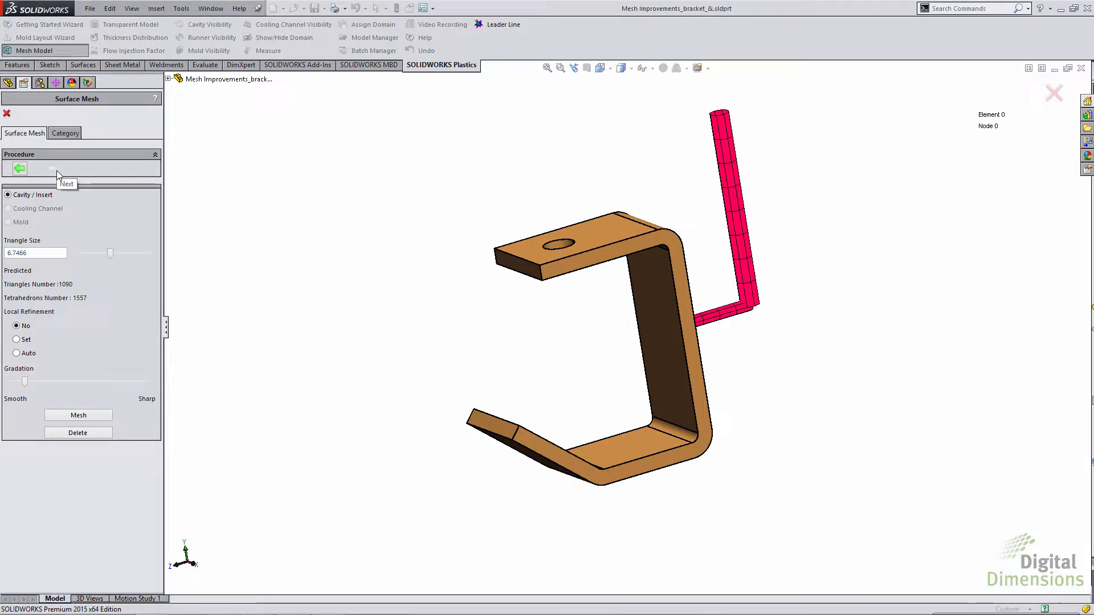
{"action": "left_click", "coordinate": [73, 418]}
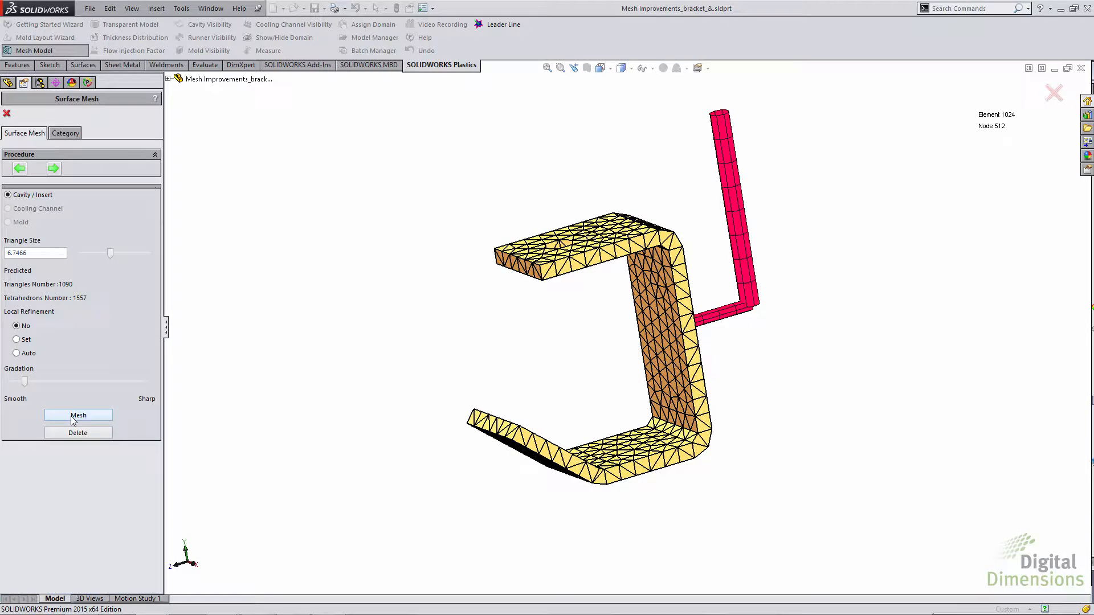
{"action": "left_click", "coordinate": [53, 169]}
{"action": "left_click", "coordinate": [7, 113]}
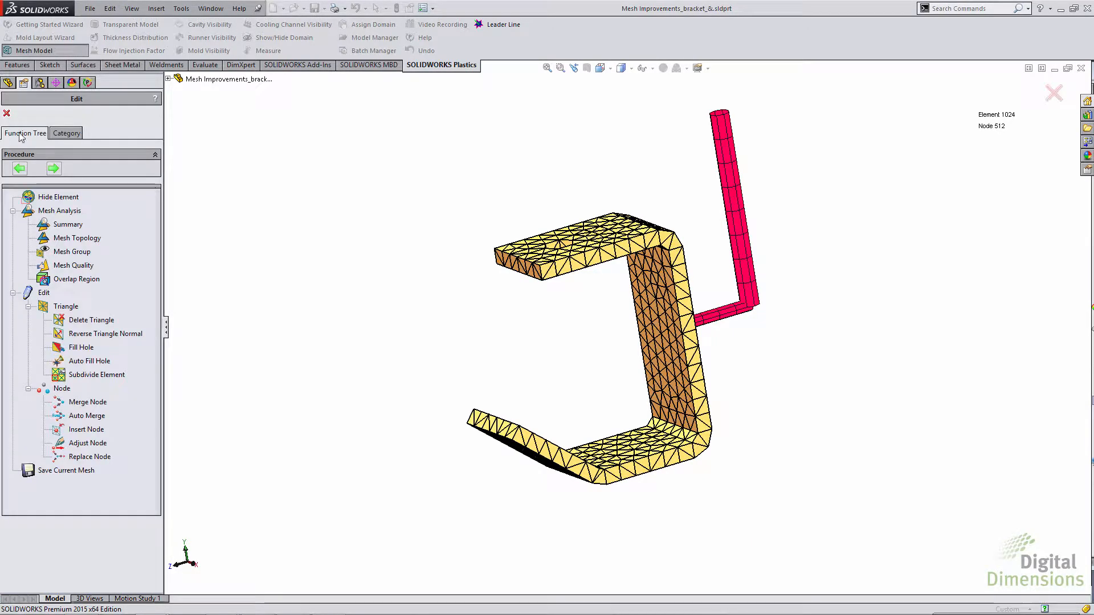
Step: Choose Tetrahedral Mesh as the solid type and enable Set Symmetrical Runner for the cavity
{"action": "left_click", "coordinate": [53, 169]}
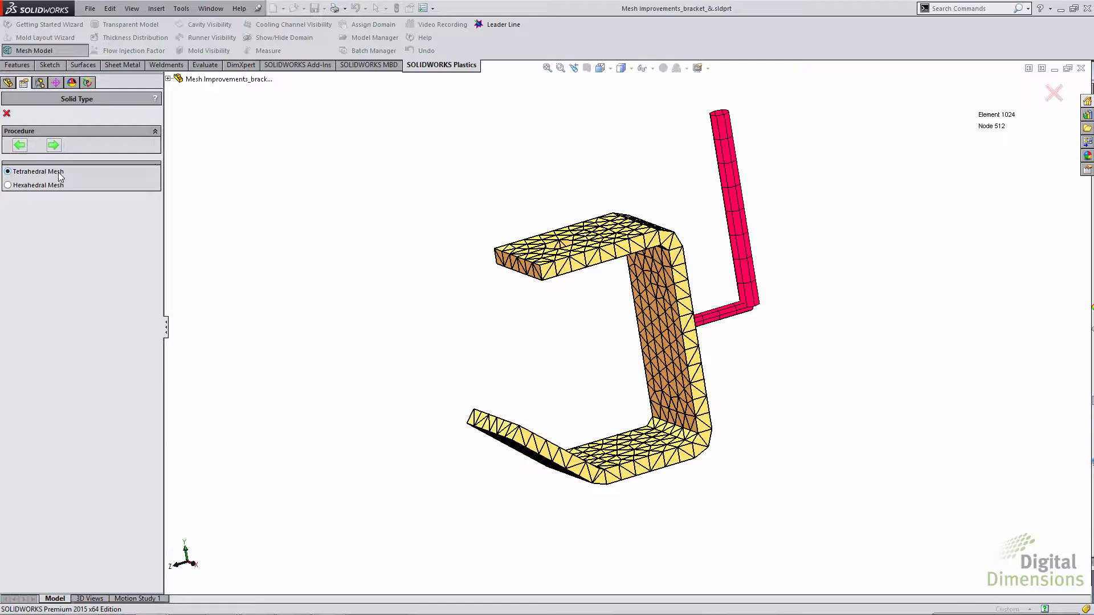
{"action": "left_click", "coordinate": [55, 146]}
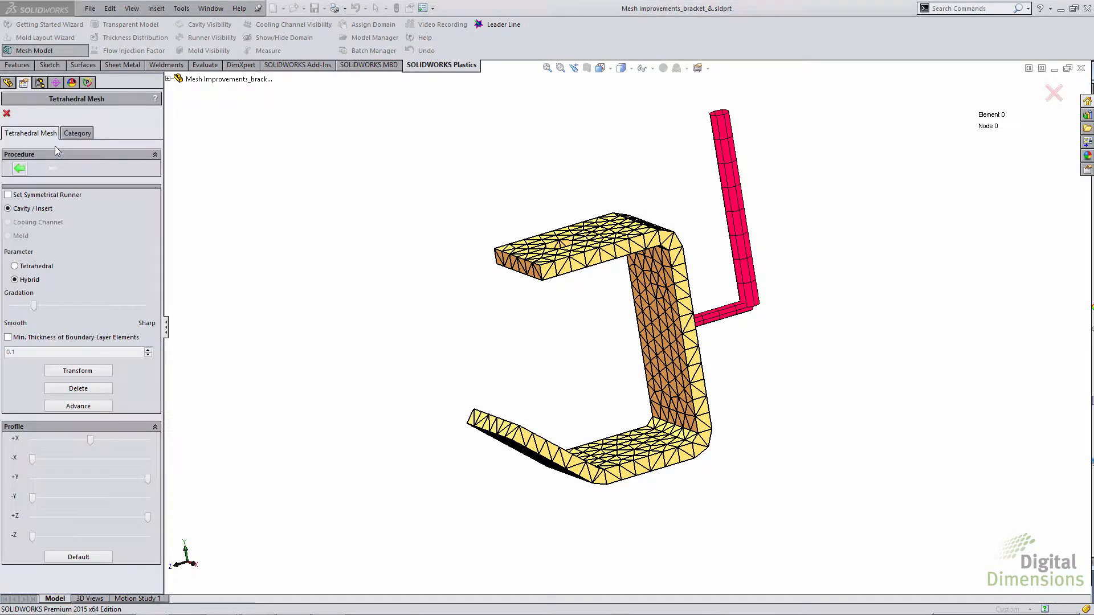
{"action": "left_click", "coordinate": [8, 194]}
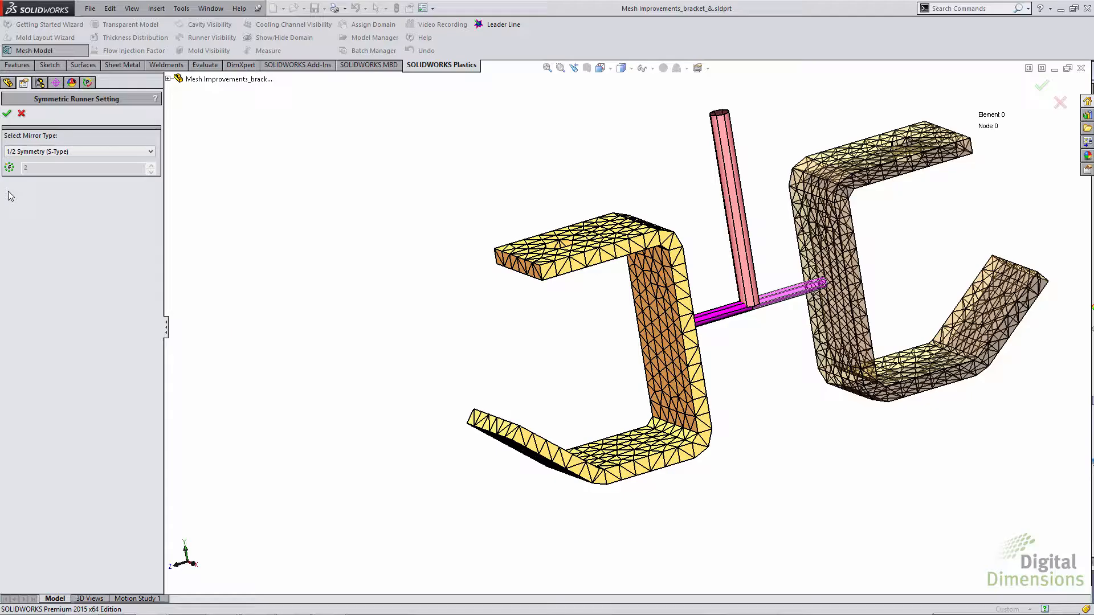
Step: Preview 1/4 Symmetry (X-Type) for the runner, and apply Circular Symmetry with 3 cavities
{"action": "left_click", "coordinate": [149, 152]}
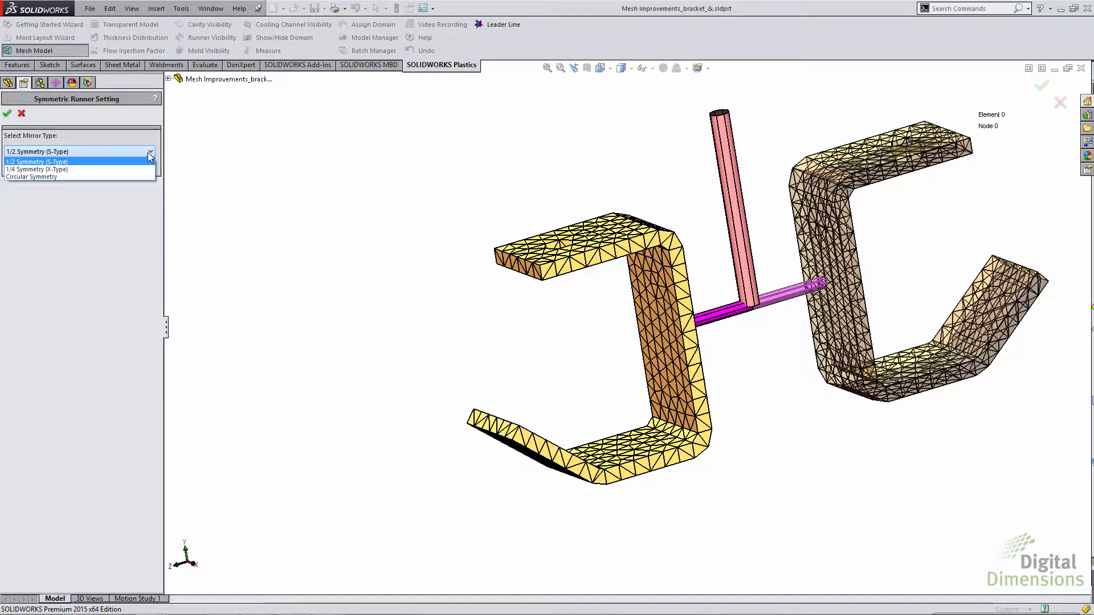
{"action": "left_click", "coordinate": [41, 170]}
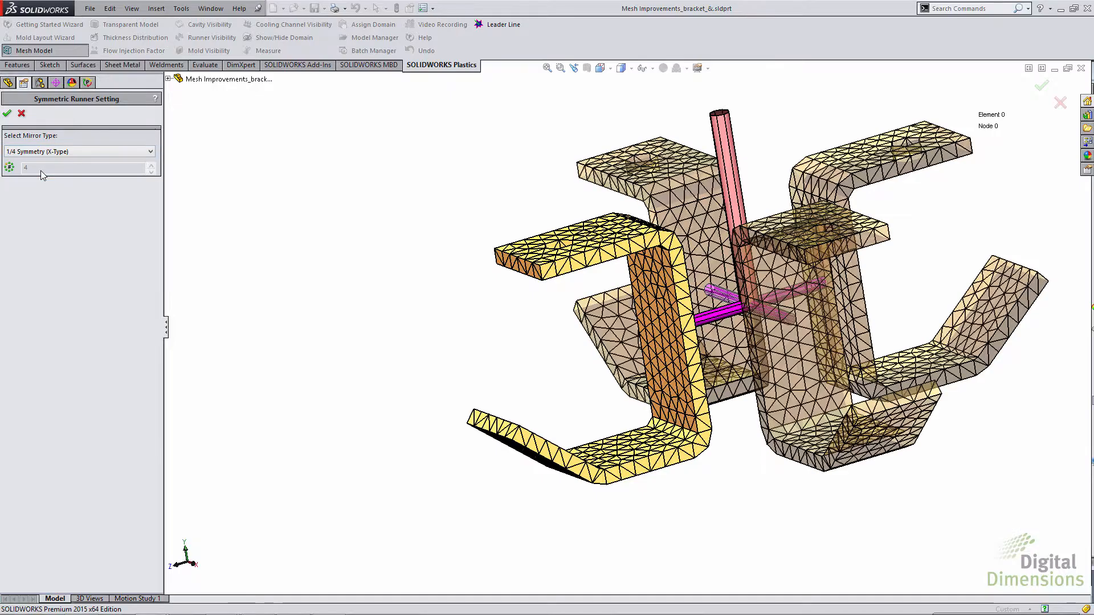
{"action": "left_click", "coordinate": [119, 151]}
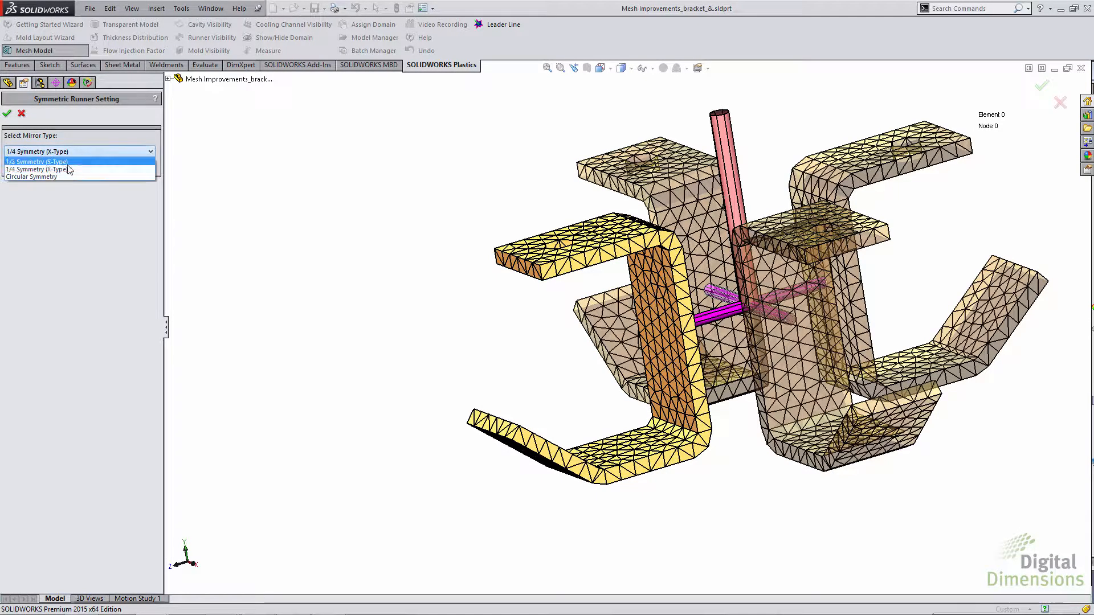
{"action": "left_click", "coordinate": [50, 176]}
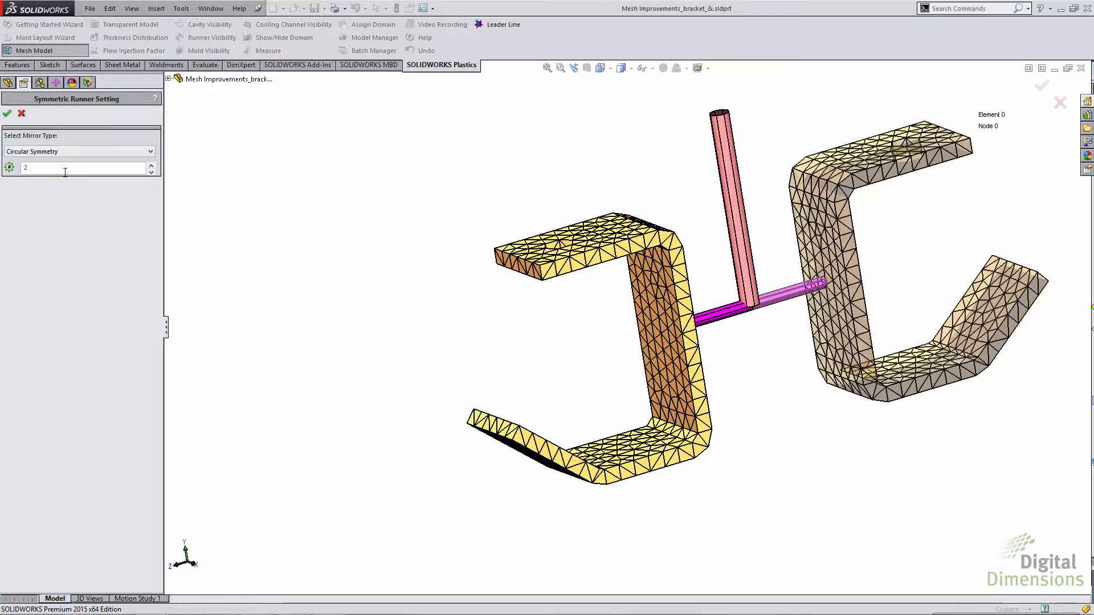
{"action": "left_click", "coordinate": [151, 165]}
{"action": "left_click", "coordinate": [151, 165]}
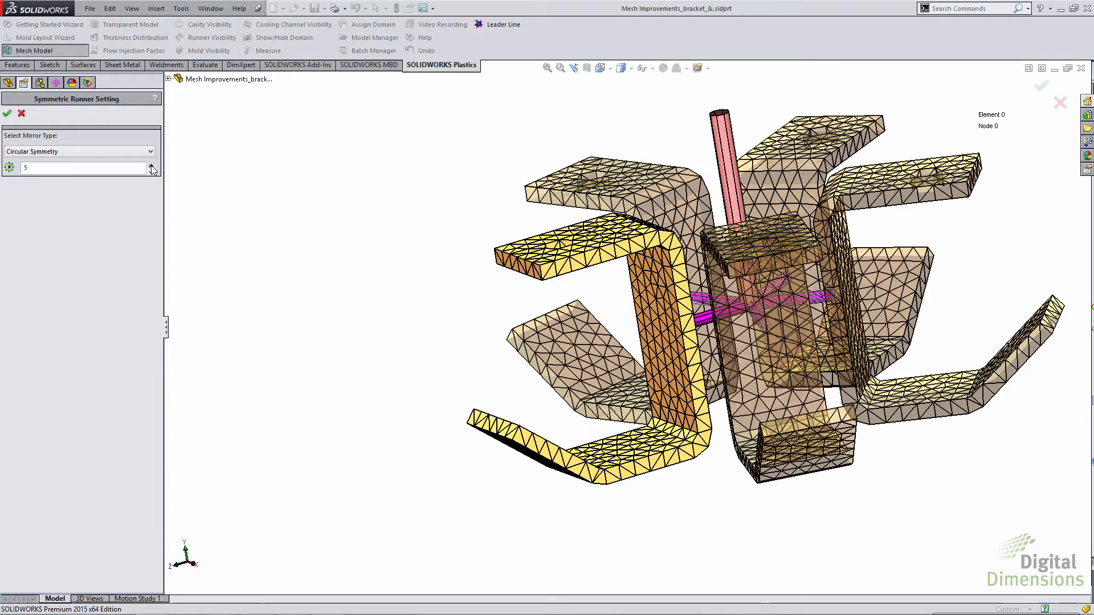
{"action": "left_click", "coordinate": [151, 165]}
{"action": "left_click", "coordinate": [151, 172]}
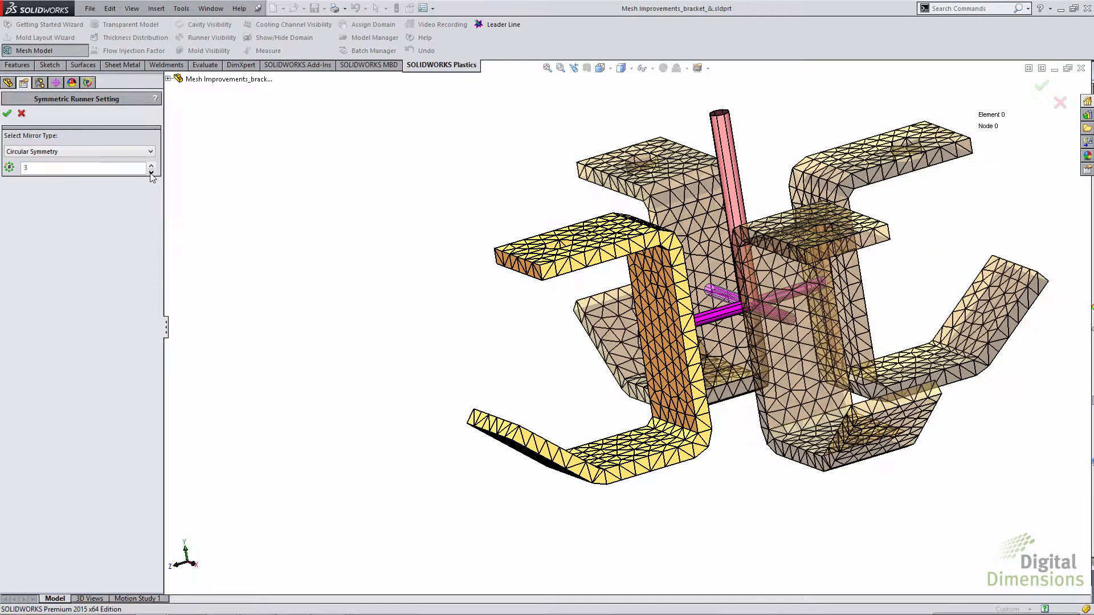
{"action": "left_click", "coordinate": [151, 172]}
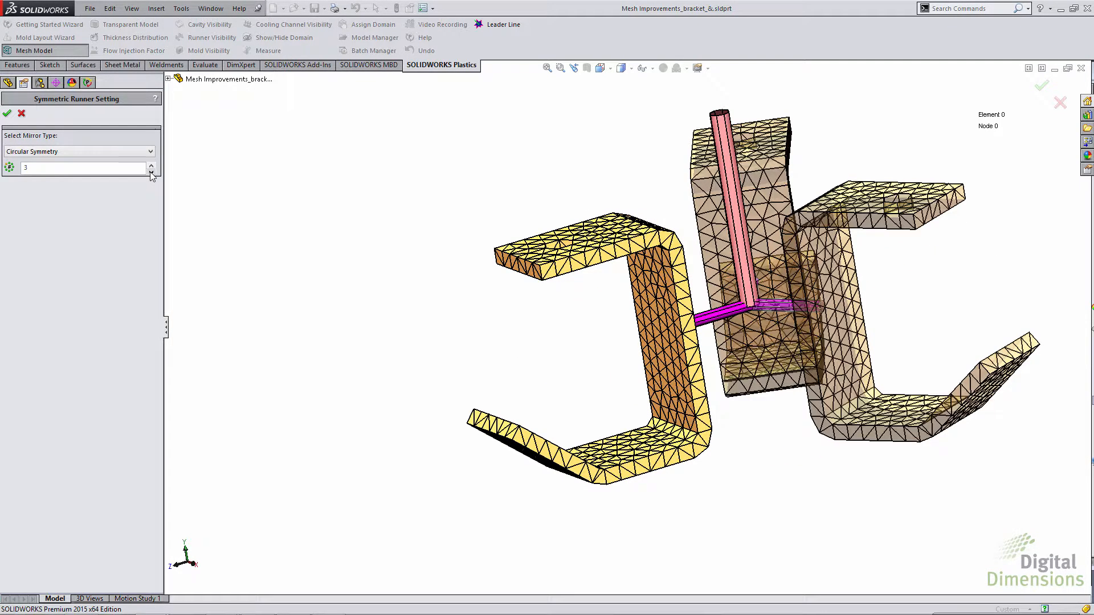
{"action": "left_click", "coordinate": [7, 113]}
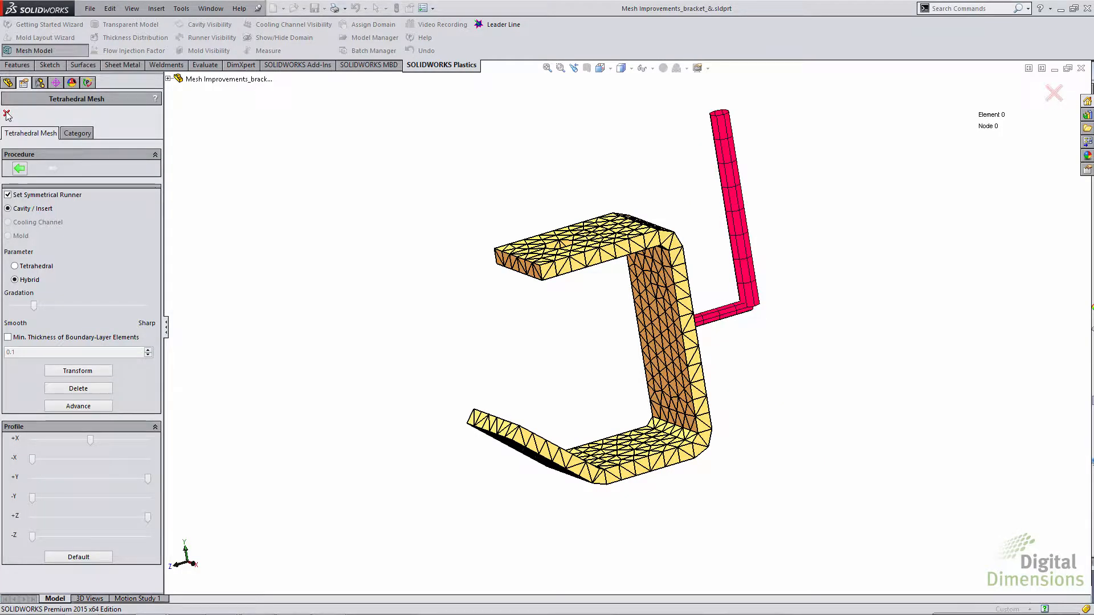
Step: Transform the cavity and symmetrical runner into a hybrid solid mesh and accept the solid categories
{"action": "left_click", "coordinate": [57, 369]}
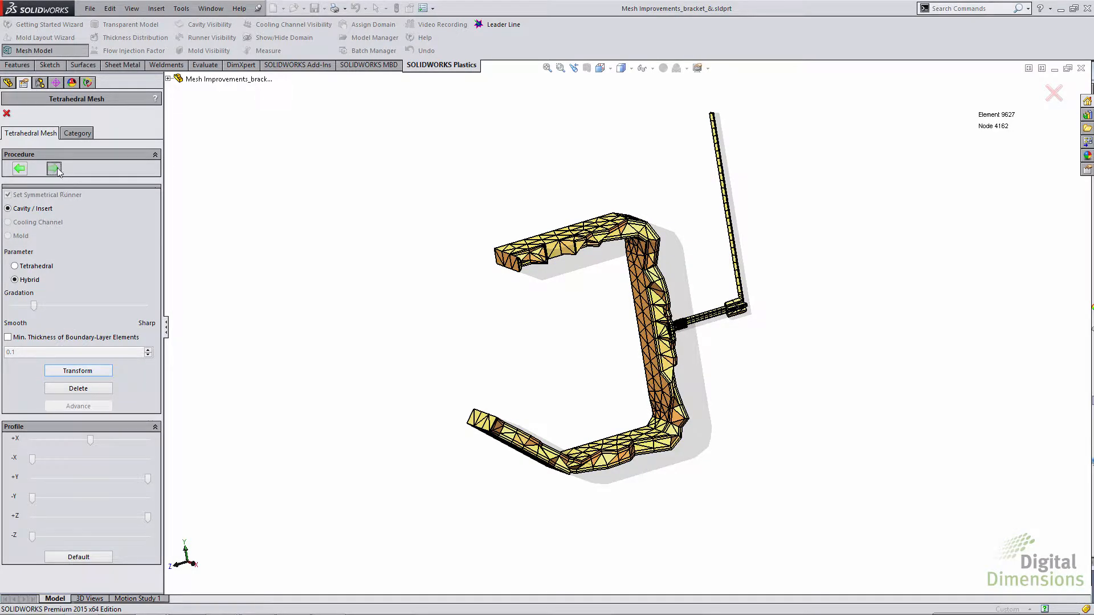
{"action": "left_click", "coordinate": [56, 168]}
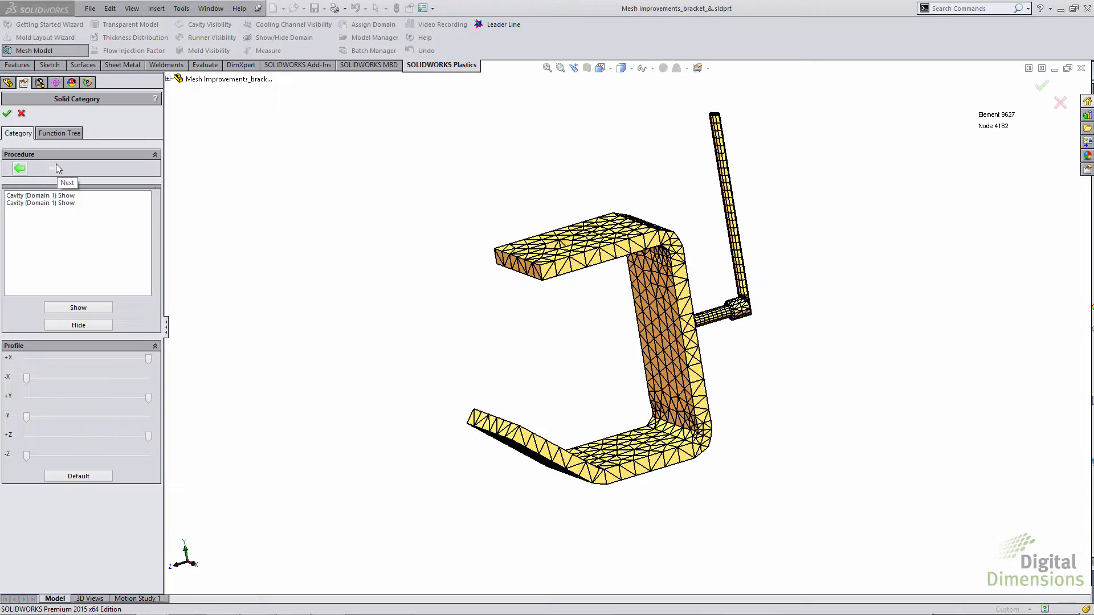
{"action": "left_click", "coordinate": [7, 113]}
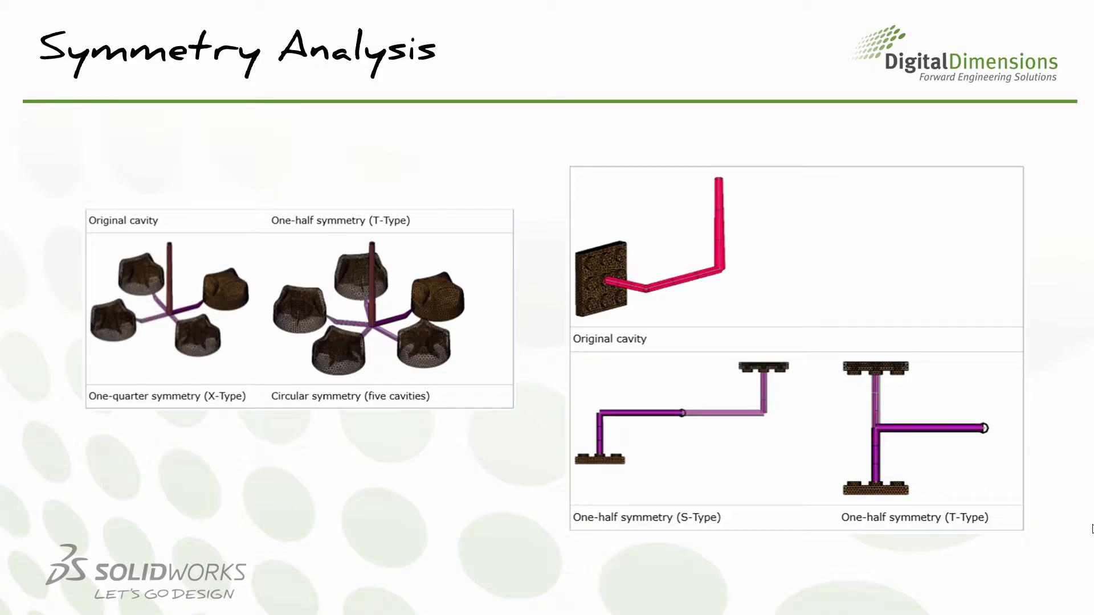
{"action": "key", "text": "Right"}
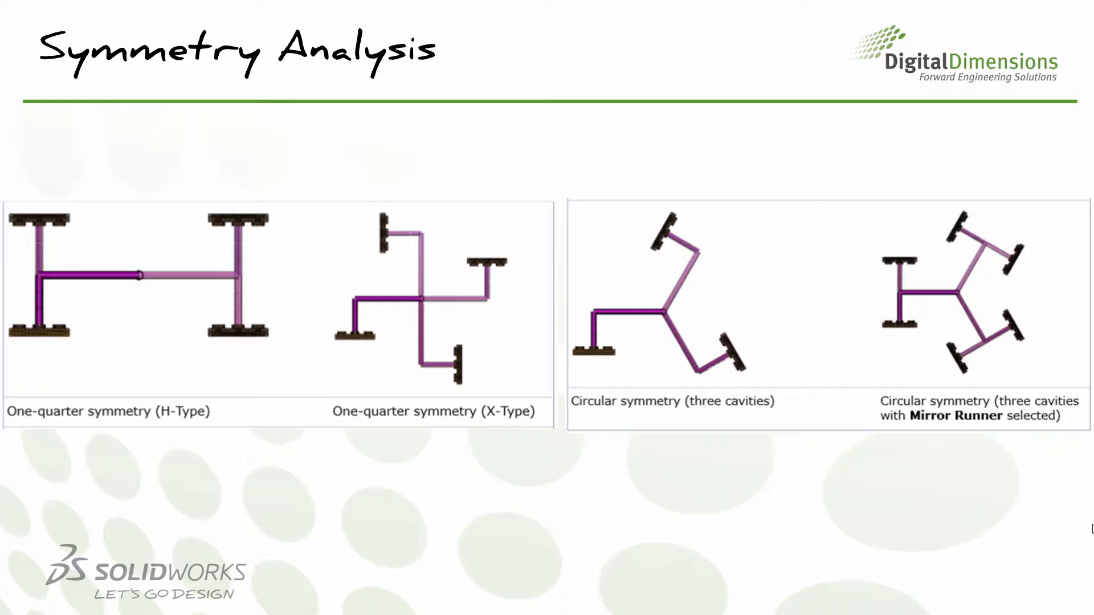
{"action": "key", "text": "Right"}
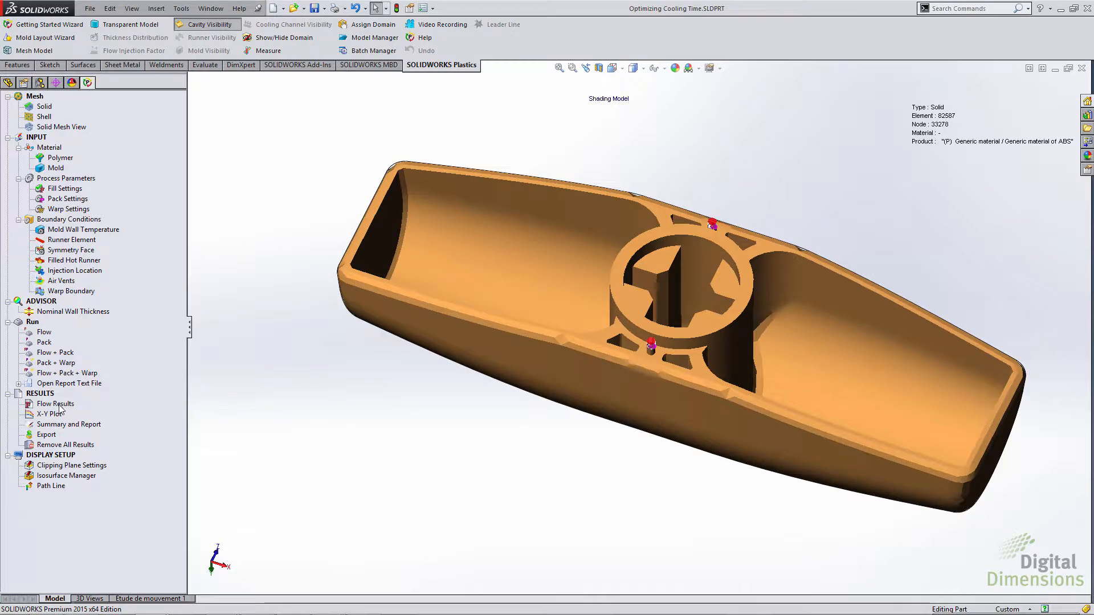
Step: Display the Fill Time flow result of the Optimizing Cooling Time part, and open its eDrawings export without saving a file
{"action": "double_click", "coordinate": [56, 403]}
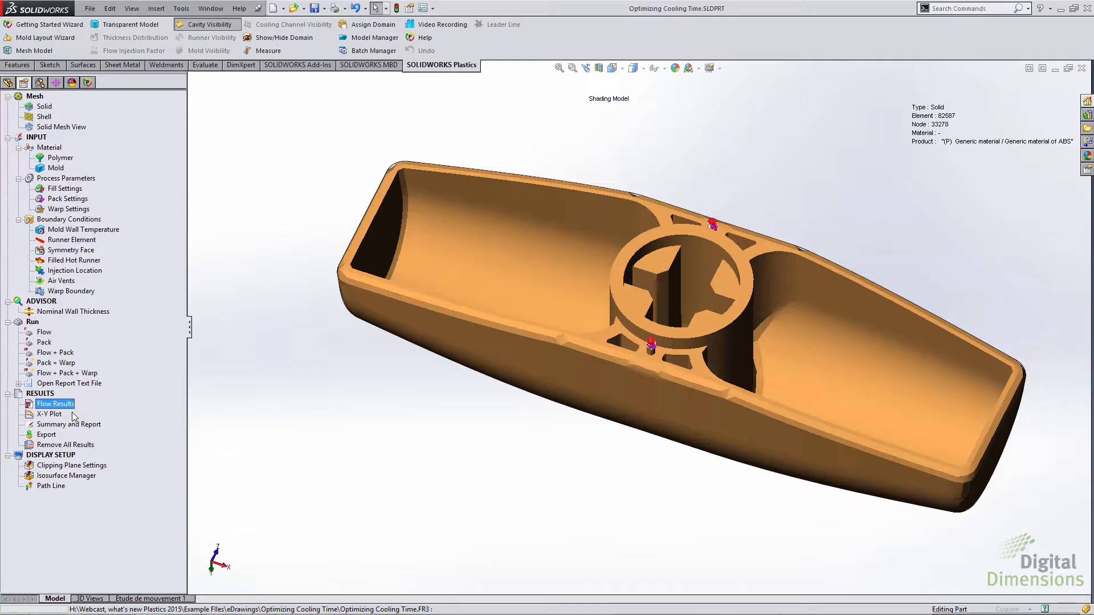
{"action": "left_click", "coordinate": [43, 176]}
{"action": "left_click", "coordinate": [44, 183]}
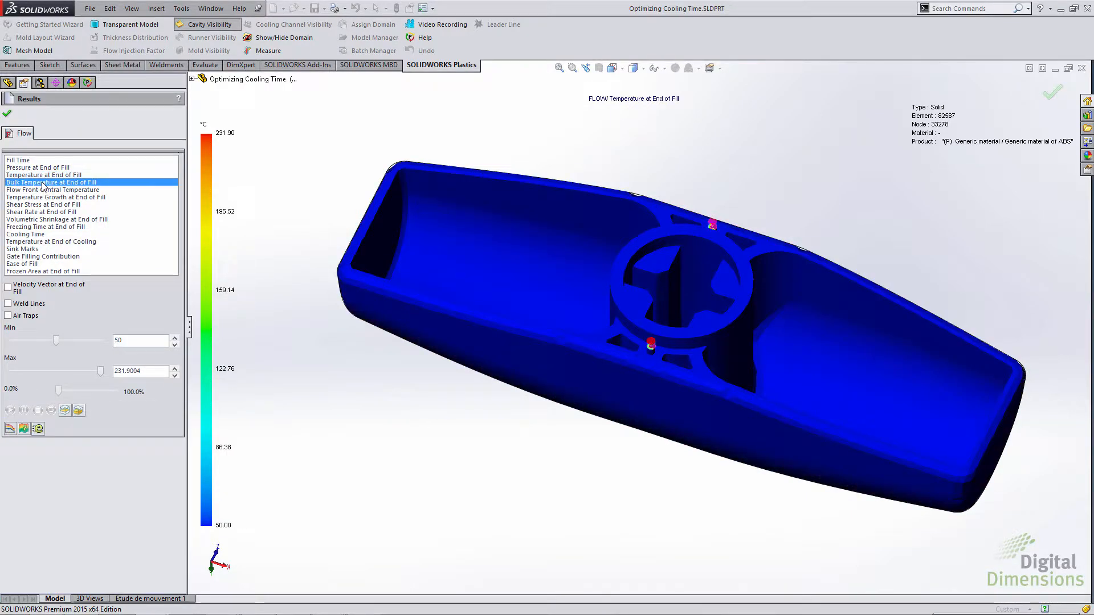
{"action": "left_click", "coordinate": [29, 161]}
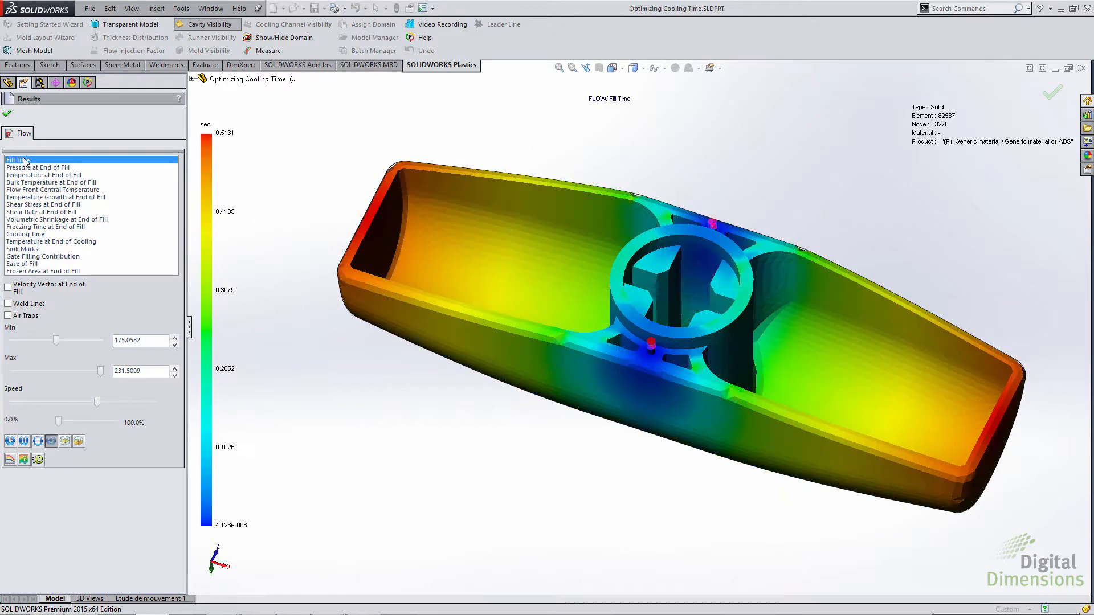
{"action": "left_click", "coordinate": [39, 461]}
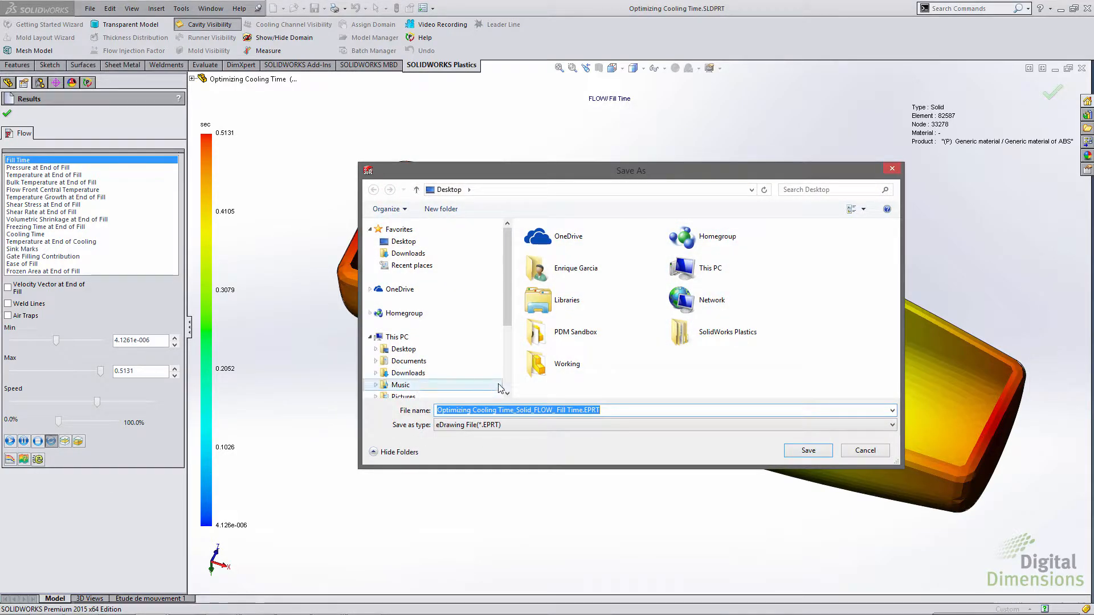
{"action": "left_click", "coordinate": [854, 451]}
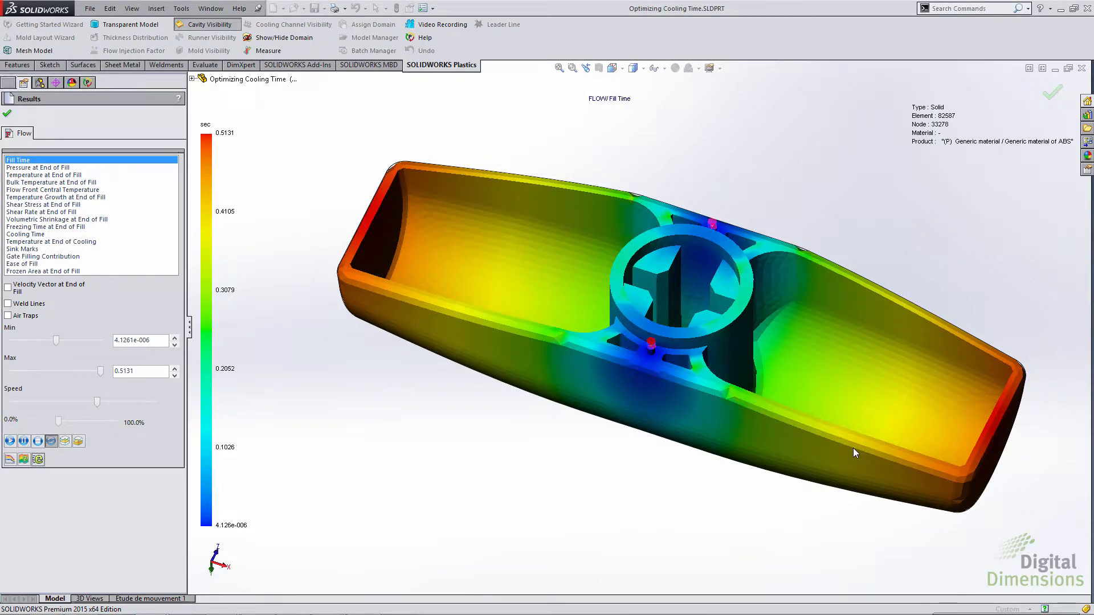
Step: Switch to the eDrawings file of Residual Stress at Post-Filling End, maximize it, and examine the part's stress distribution from several sides
{"action": "key", "text": "alt+Tab"}
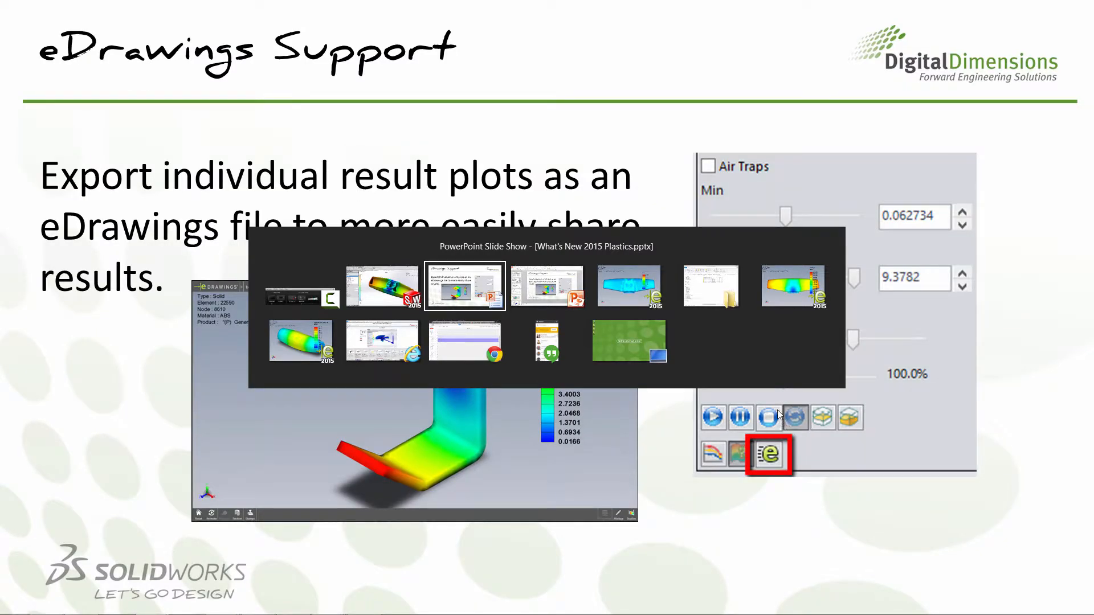
{"action": "left_click", "coordinate": [645, 294]}
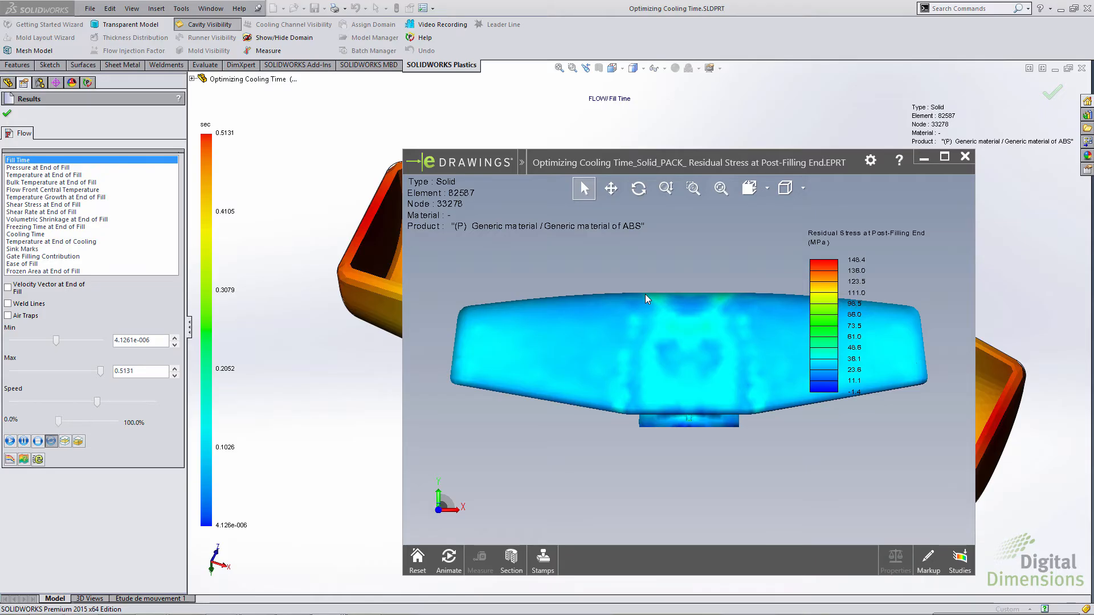
{"action": "left_click", "coordinate": [423, 164]}
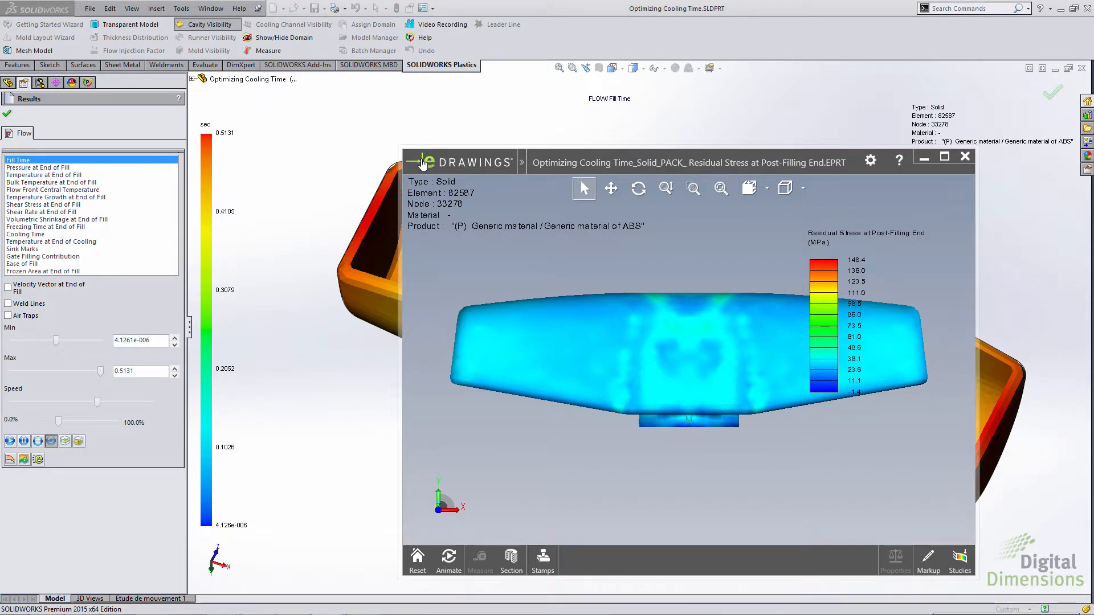
{"action": "left_click_drag", "start_coordinate": [587, 156], "coordinate": [524, 73]}
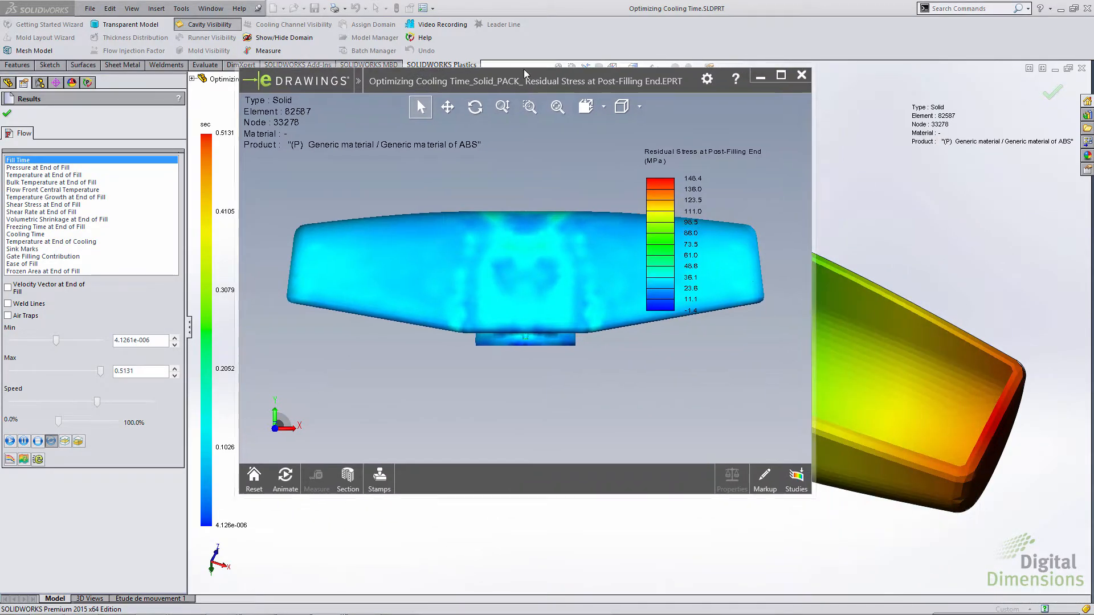
{"action": "left_click", "coordinate": [779, 74]}
{"action": "middle_click_drag", "start_coordinate": [685, 279], "coordinate": [516, 184]}
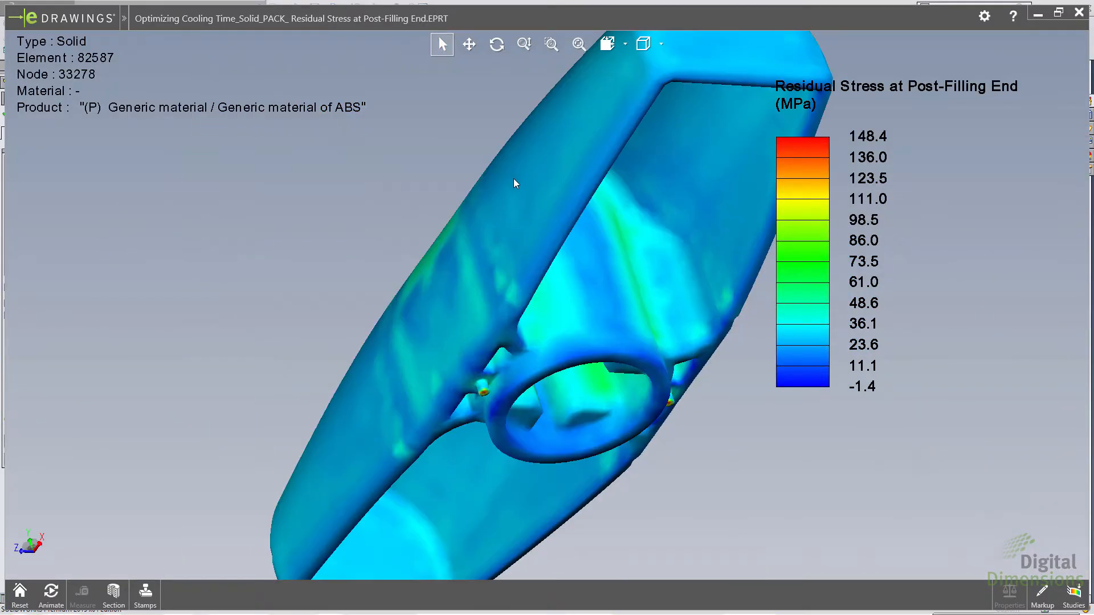
{"action": "middle_click_drag", "start_coordinate": [613, 321], "coordinate": [719, 290]}
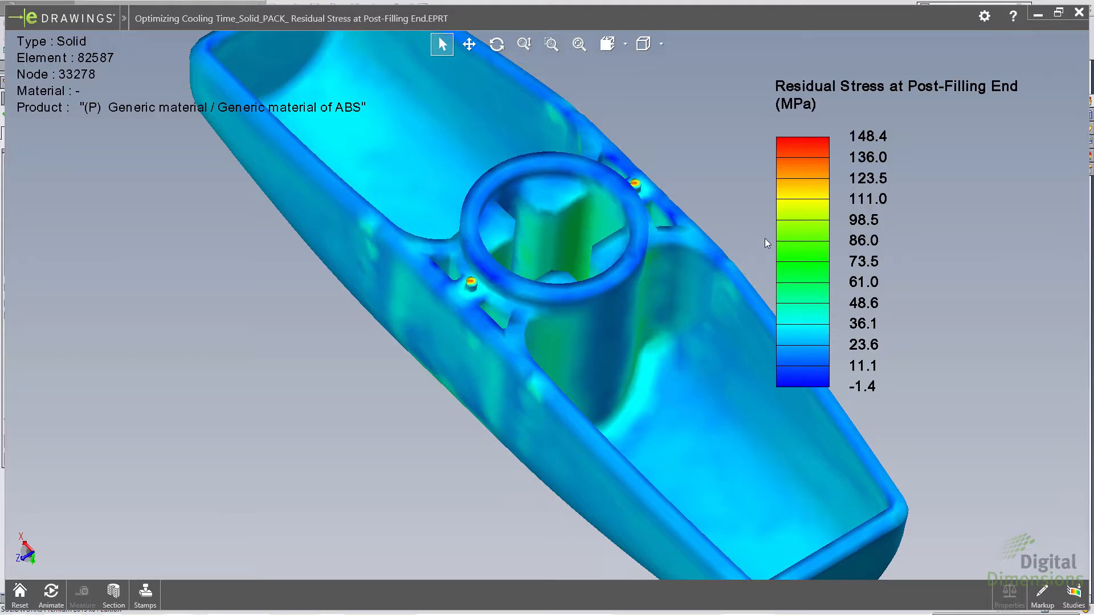
{"action": "key", "text": "f"}
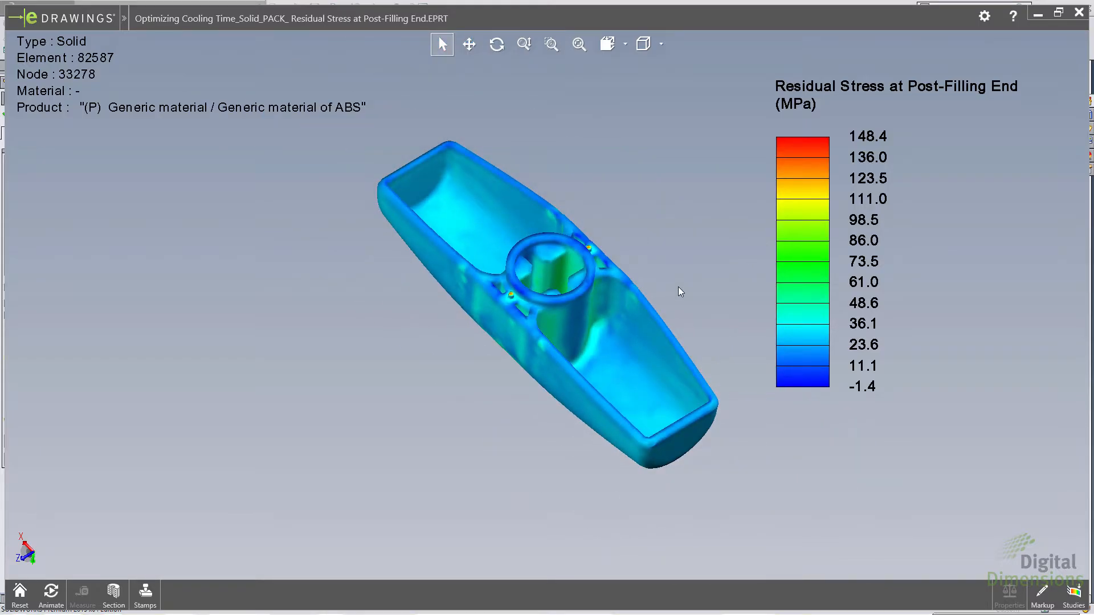
Step: Turn the residual stress part over, switch to the eDrawings file of Pressure at End of Fill, maximize it, and examine the part by rotating it
{"action": "middle_click_drag", "start_coordinate": [678, 286], "coordinate": [518, 153]}
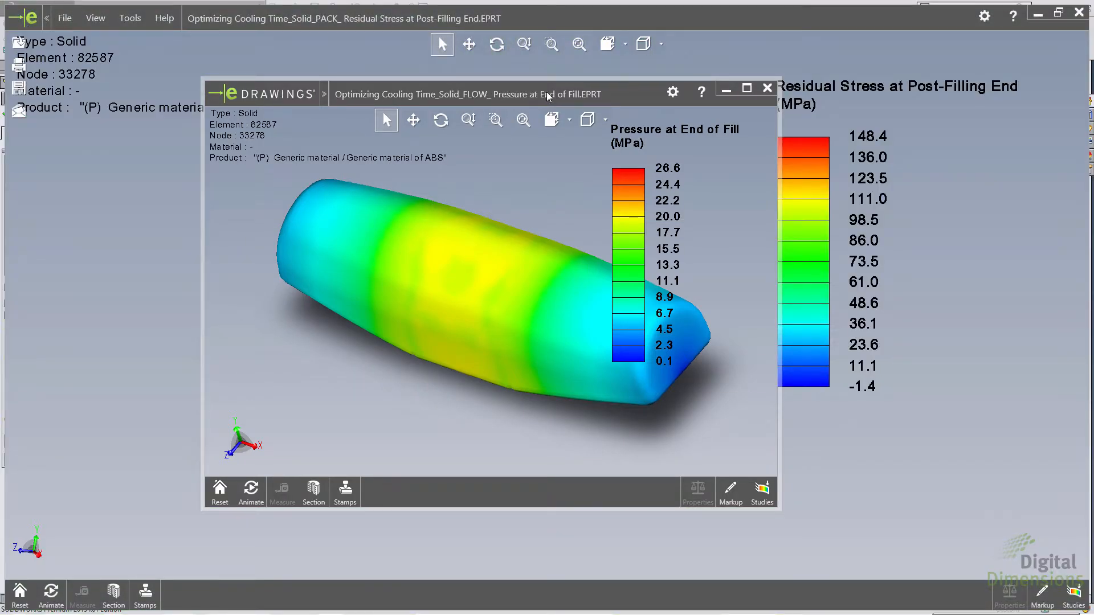
{"action": "double_click", "coordinate": [609, 91]}
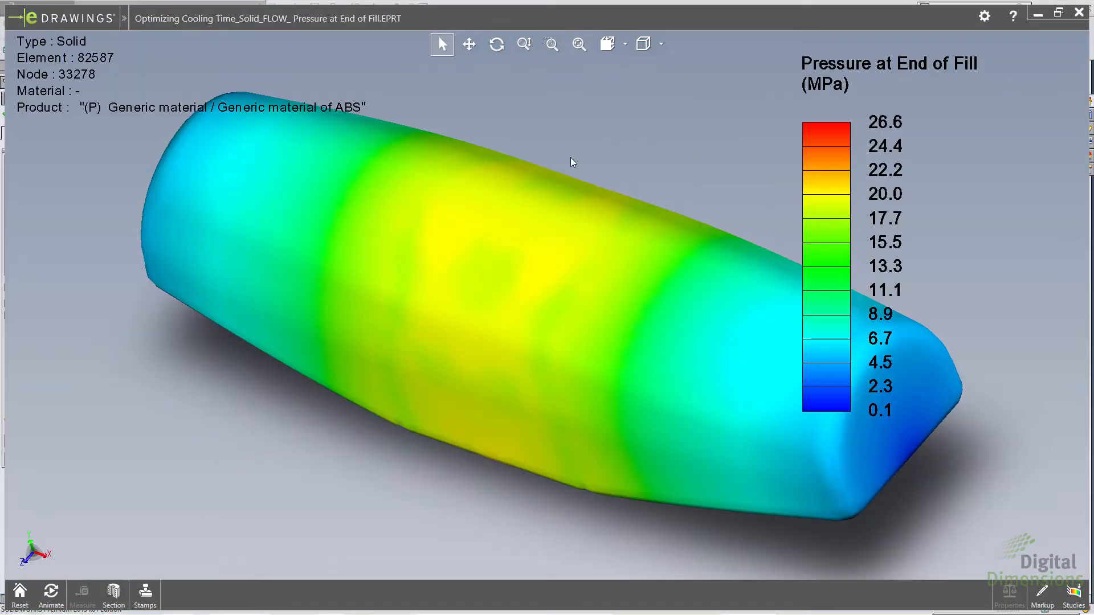
{"action": "middle_click_drag", "start_coordinate": [513, 275], "coordinate": [610, 140]}
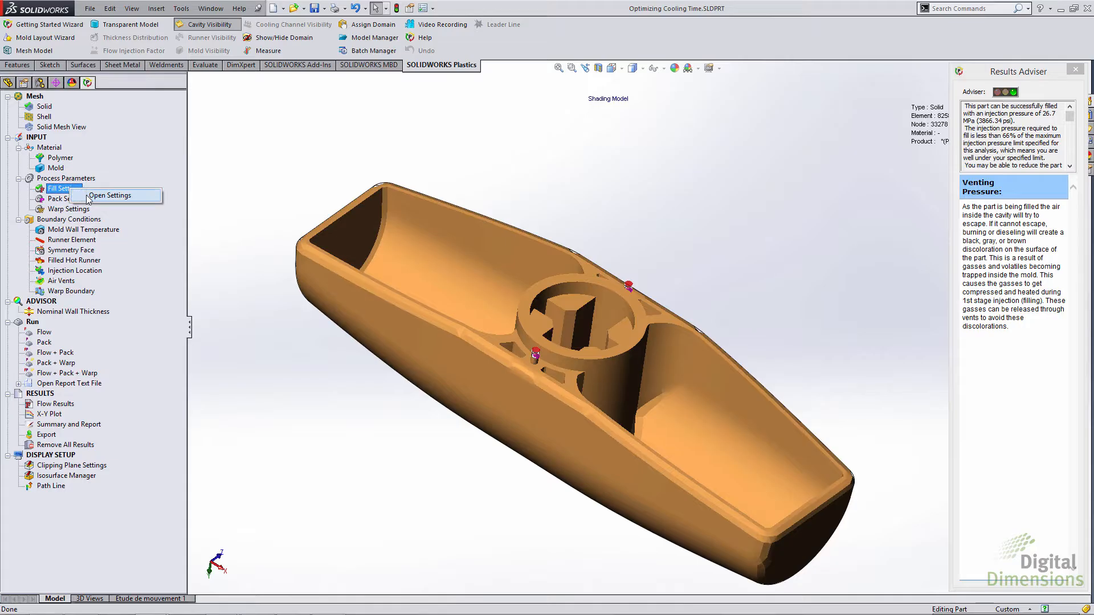
Step: Open the part's Fill Settings in SOLIDWORKS, review the Venting Analysis options, accept the settings, and switch to the Venting Analysis slide
{"action": "double_click", "coordinate": [86, 195]}
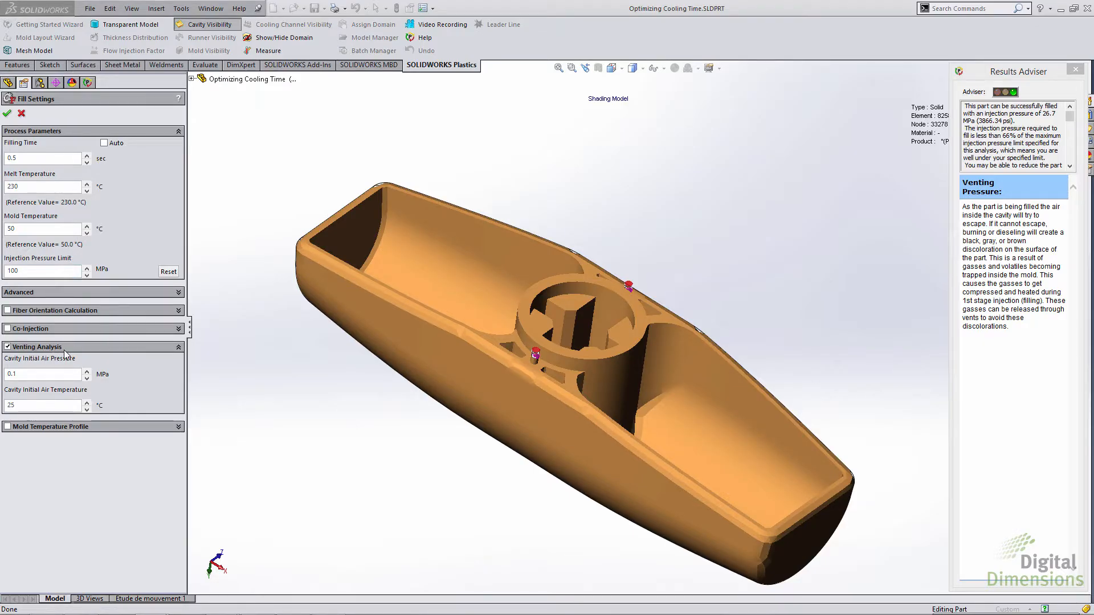
{"action": "left_click", "coordinate": [7, 114]}
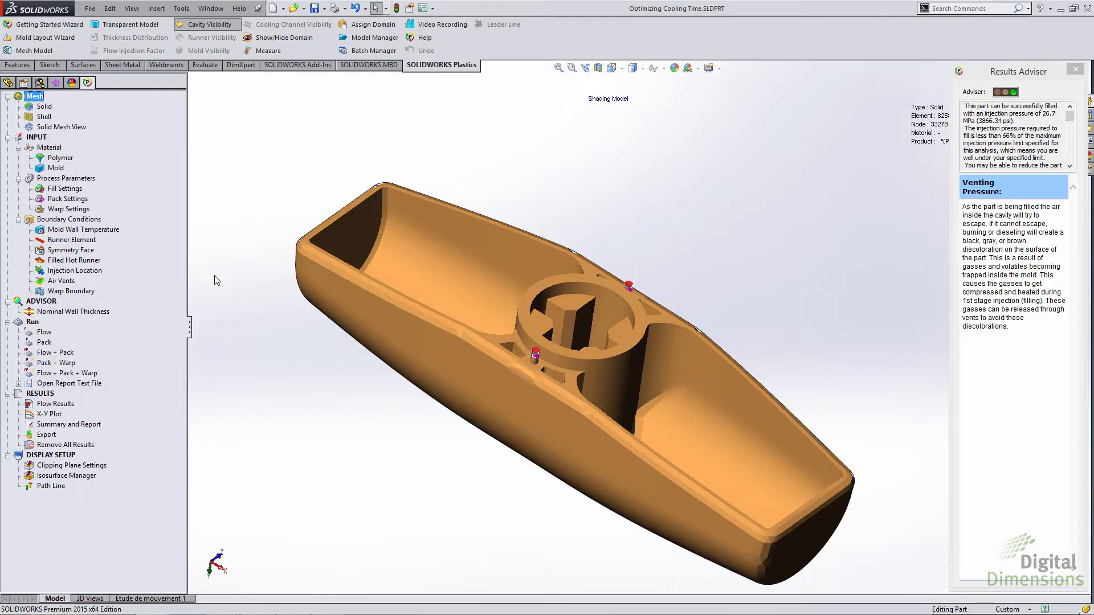
{"action": "key", "text": "alt+Tab"}
{"action": "key", "text": "Tab"}
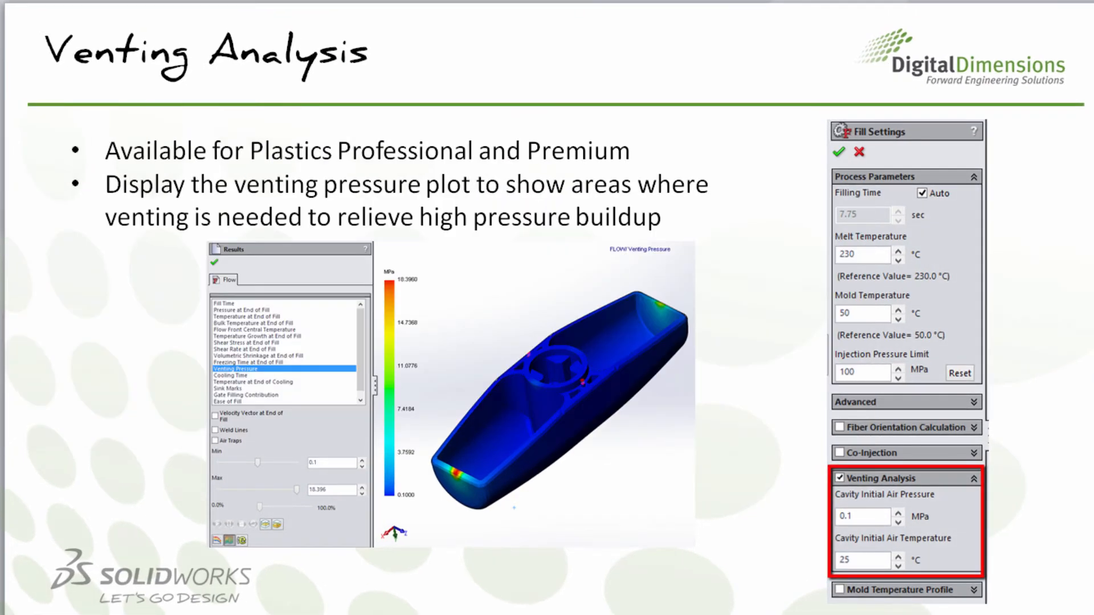